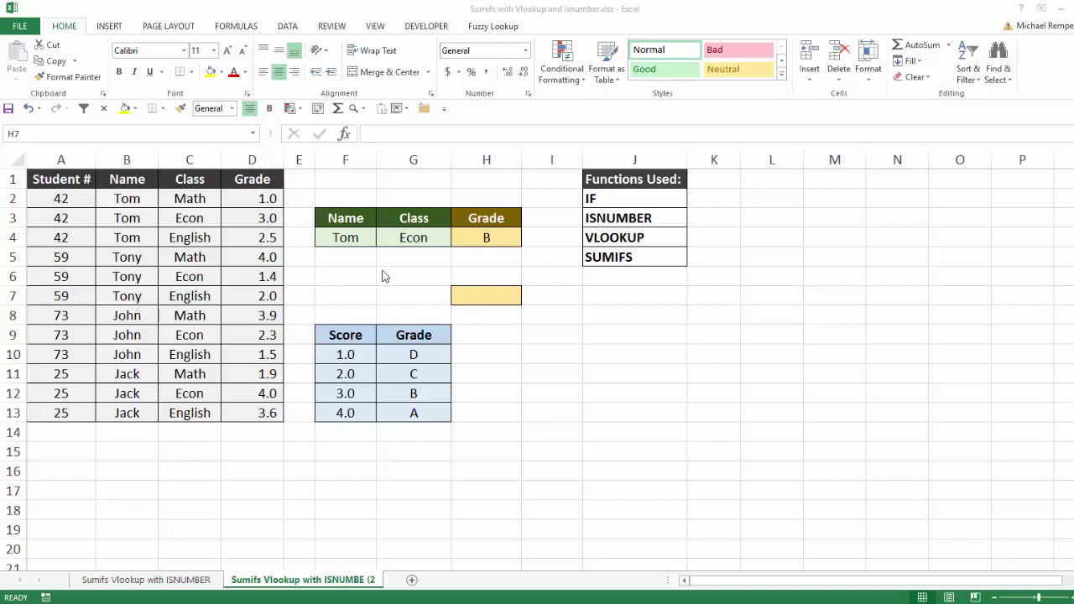
# Step: Pick student number 59 in F4 and English in G4 from the dropdowns
pyautogui.click(346, 238)
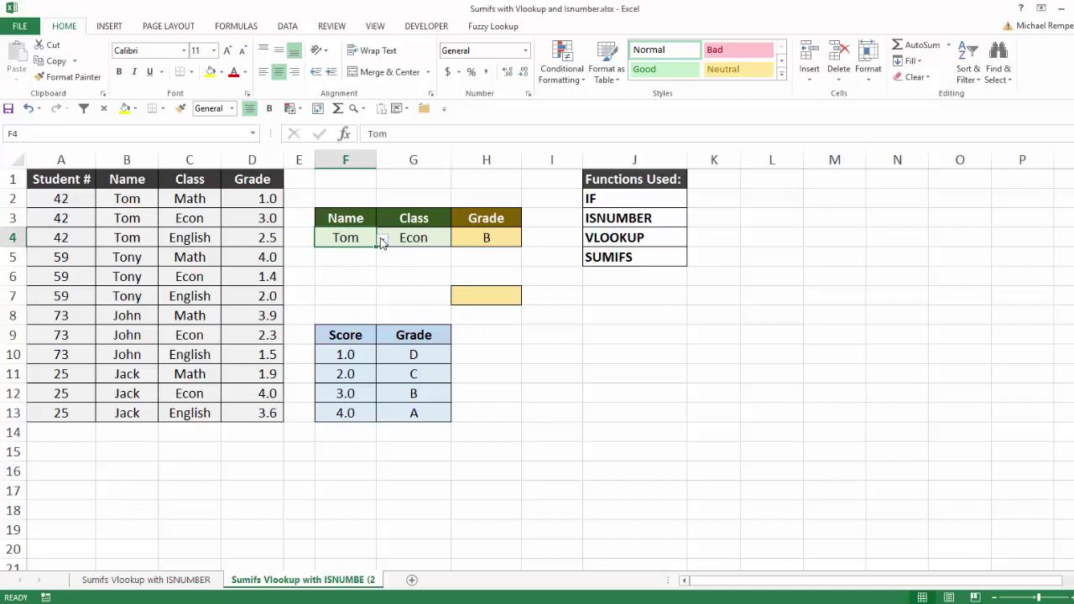
pyautogui.click(382, 239)
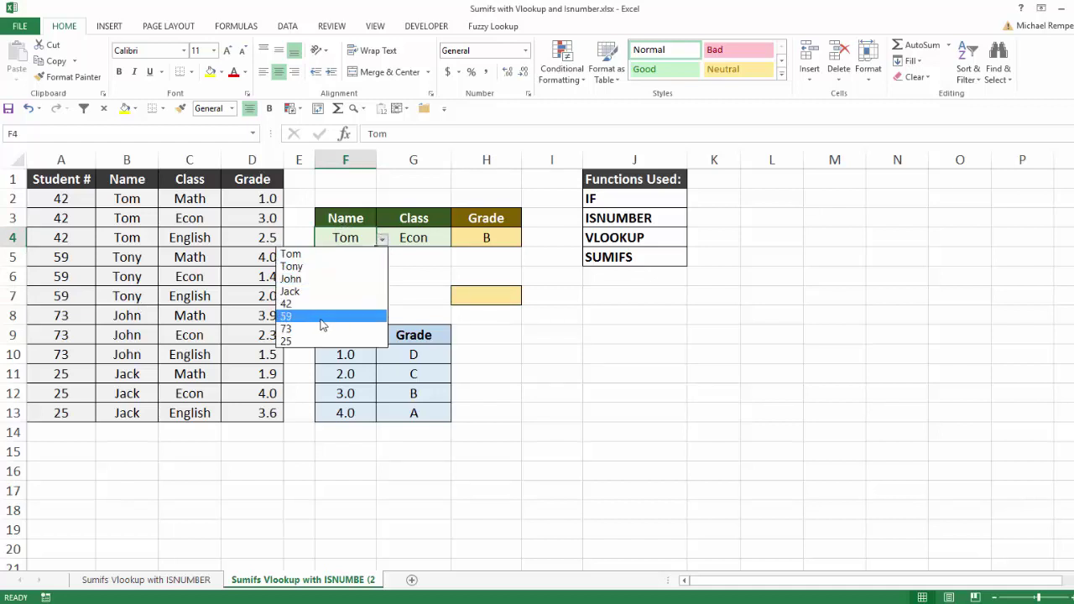
pyautogui.click(321, 317)
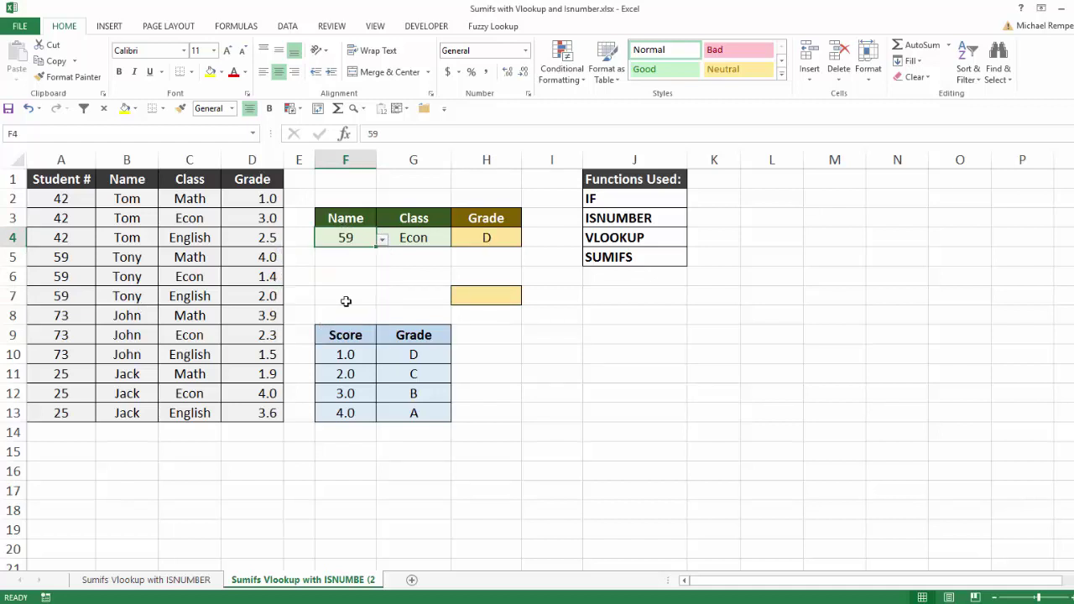
pyautogui.click(433, 241)
pyautogui.click(457, 239)
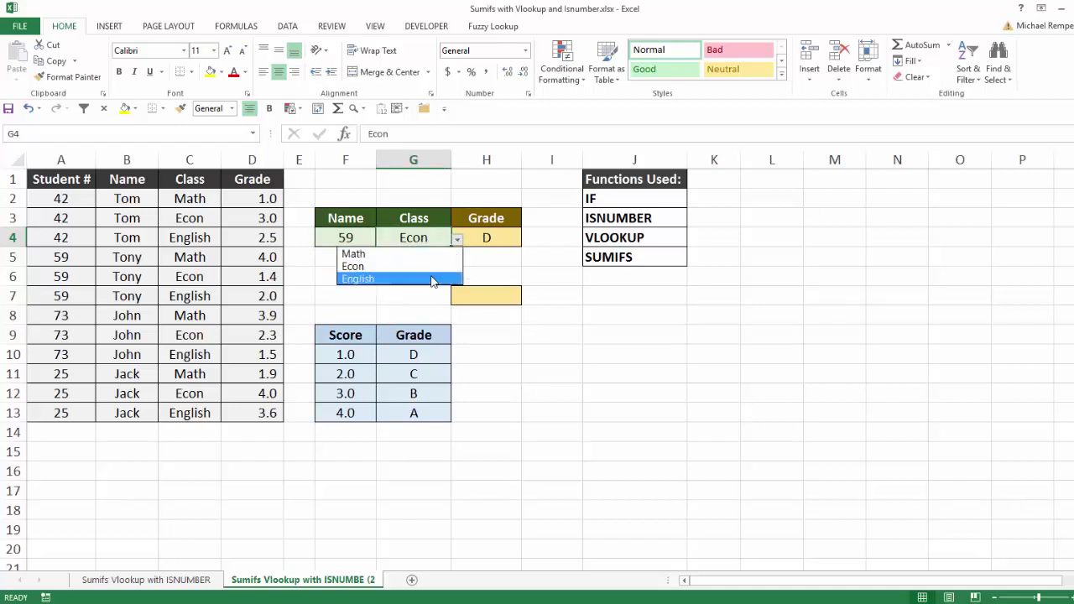
pyautogui.click(424, 281)
# Step: Switch the lookup to John in F4 and Math in G4, graded B
pyautogui.click(343, 237)
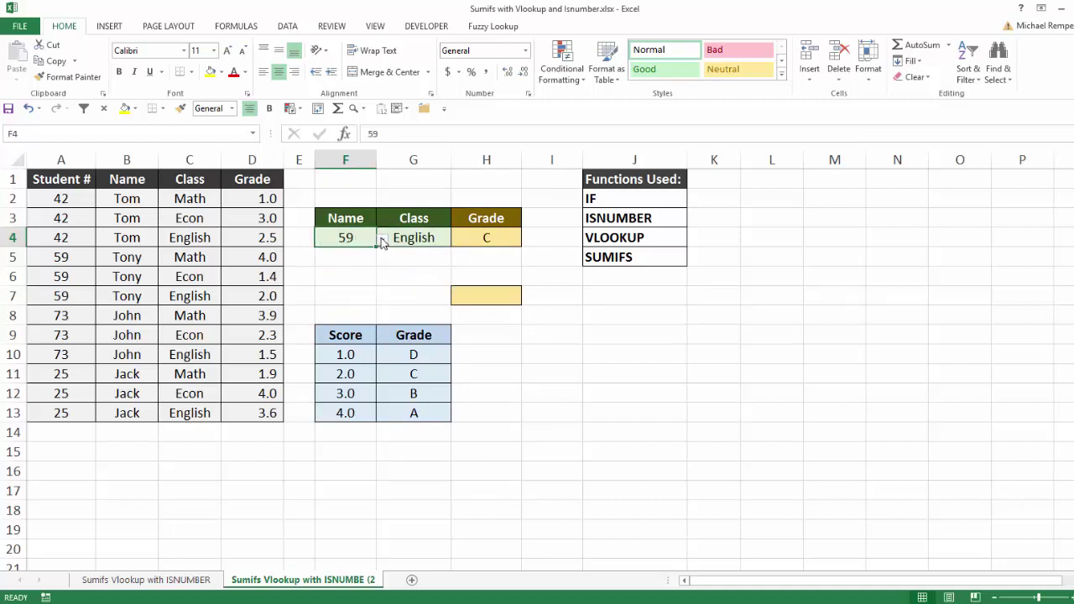
pyautogui.click(382, 240)
pyautogui.click(362, 279)
pyautogui.click(412, 238)
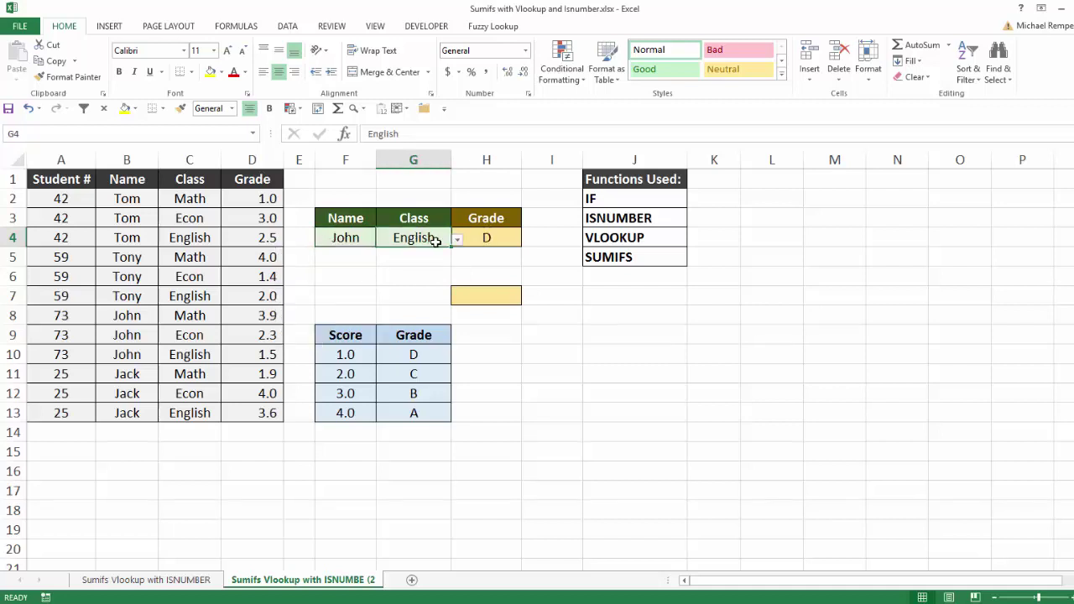
pyautogui.click(457, 239)
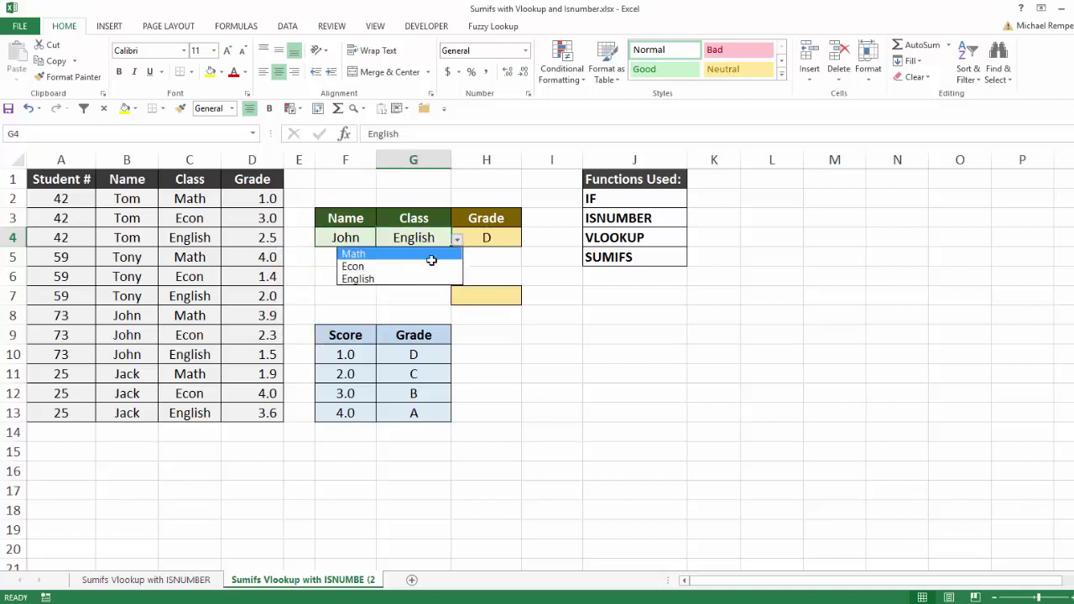
pyautogui.click(424, 249)
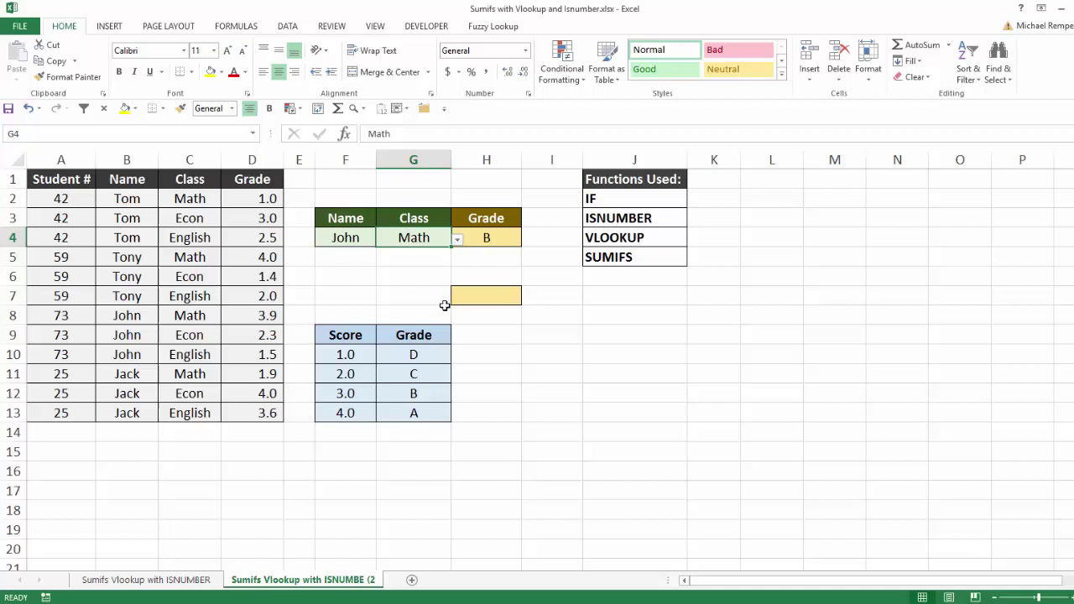
# Step: Begin H7's formula as =VLOOKUP(SUMIFS( using function autocomplete
pyautogui.click(486, 297)
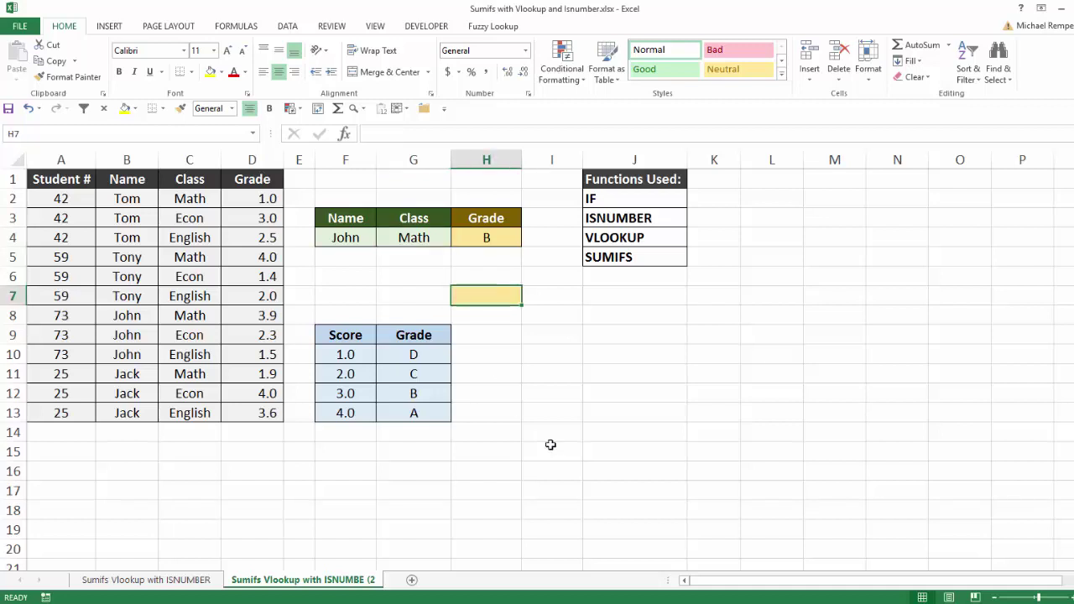
pyautogui.write('=vlo')
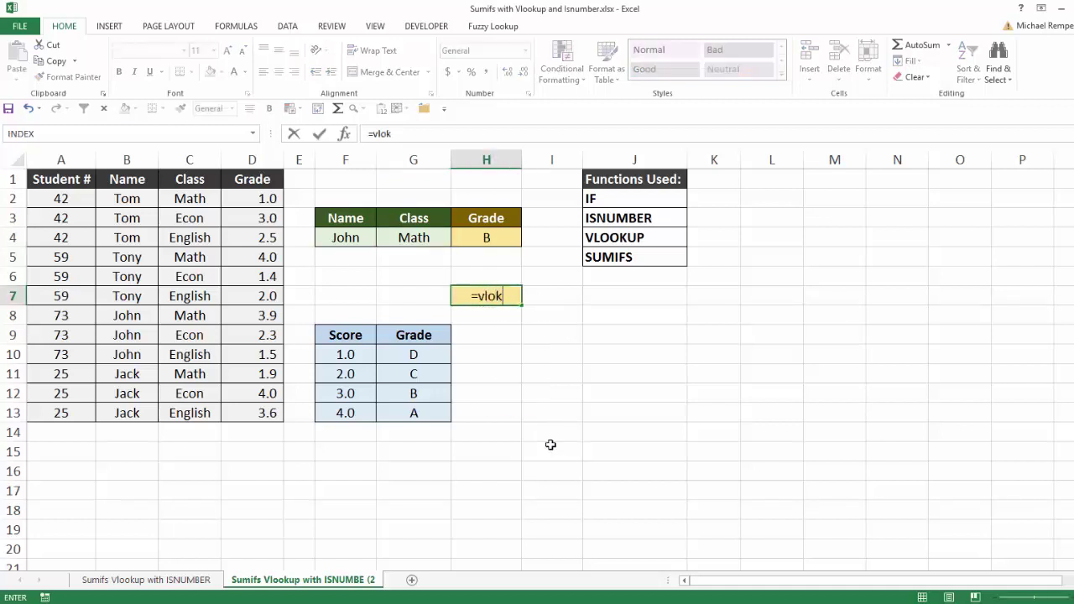
pyautogui.press('Tab')
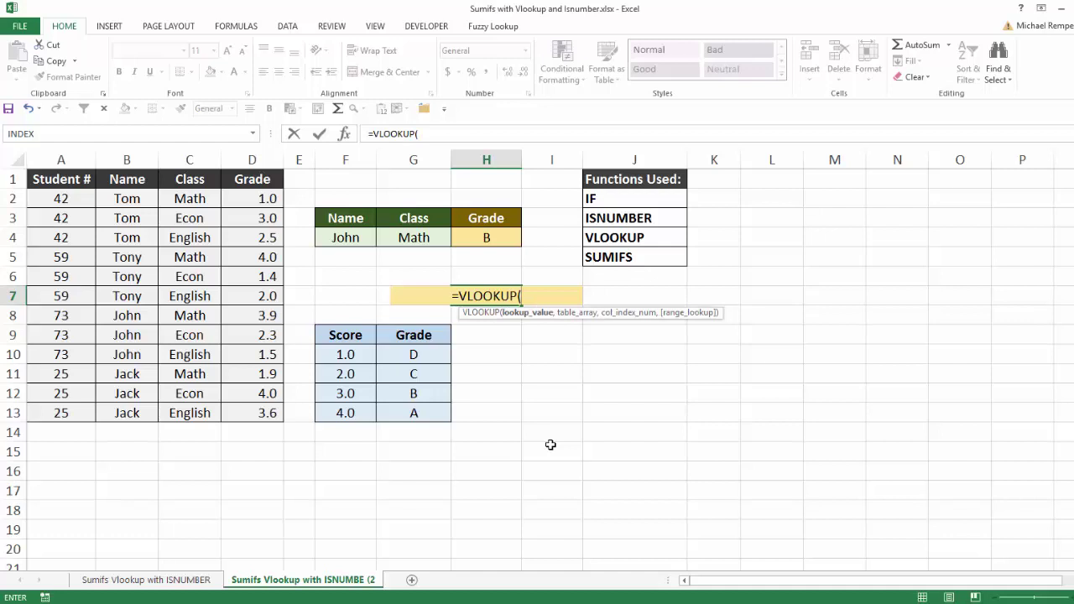
pyautogui.write('sui')
pyautogui.press('BackSpace')
pyautogui.press('BackSpace')
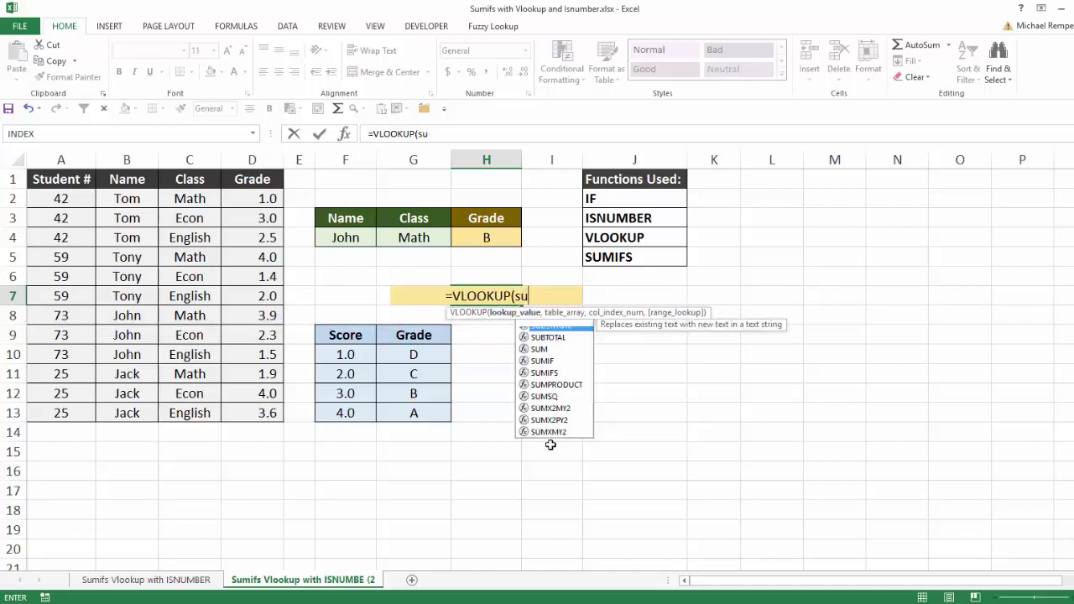
pyautogui.write('umifs')
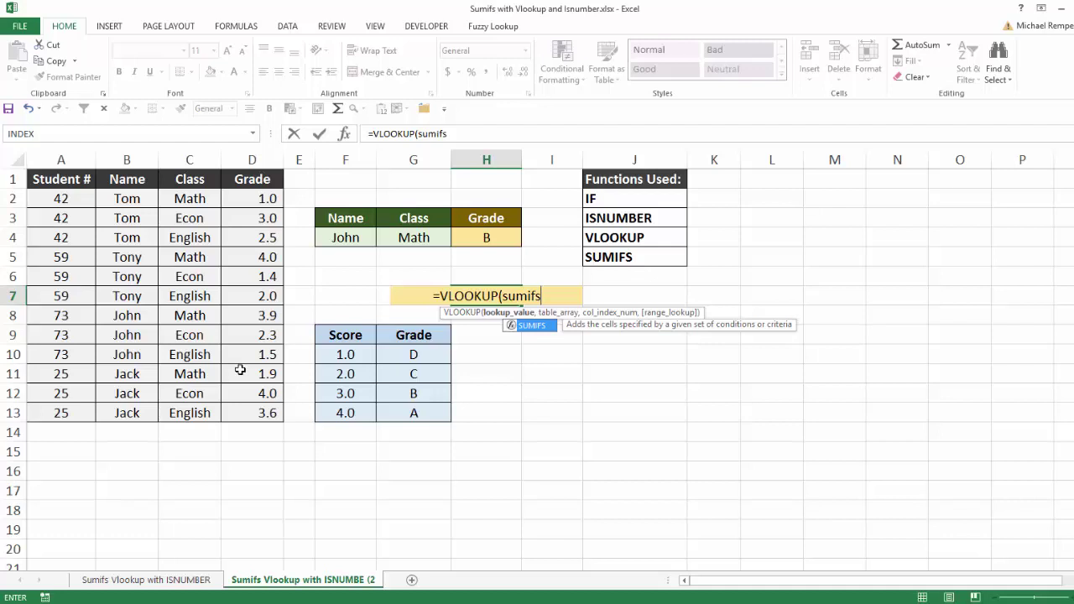
pyautogui.press('Tab')
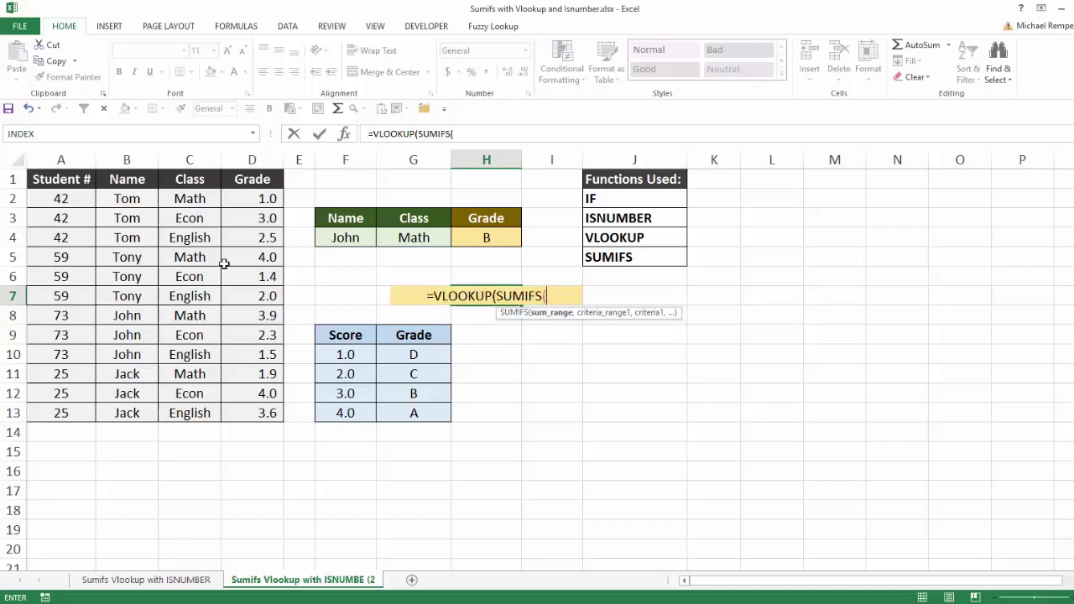
# Step: Fill in SUMIFS(D2:D13,B2:B13,F4,C2:C13,G4) as VLOOKUP's lookup value
pyautogui.moveTo(255, 202); pyautogui.dragTo(236, 415)
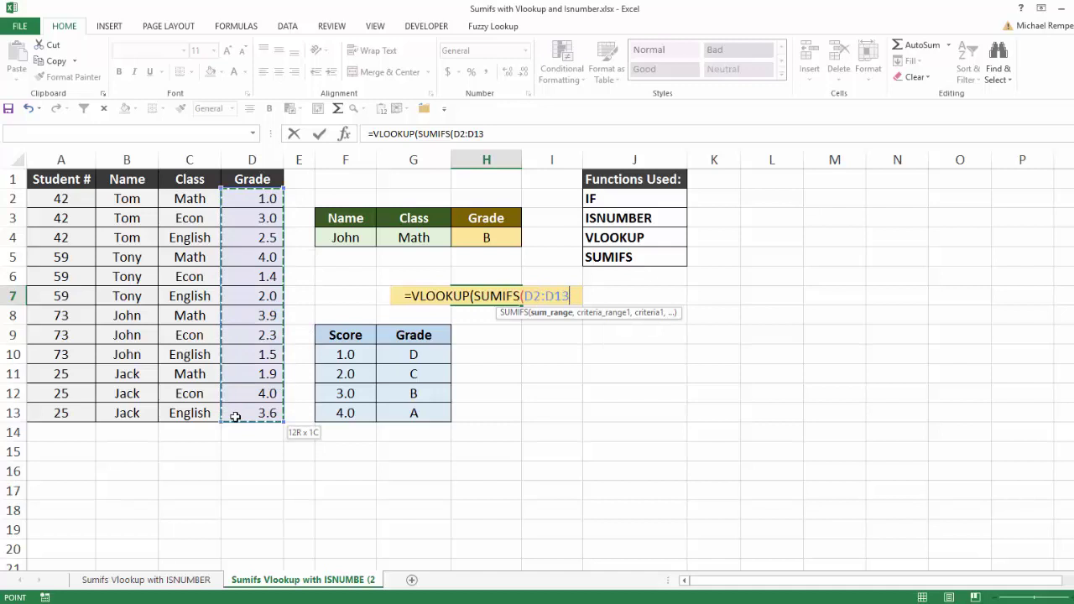
pyautogui.write(',')
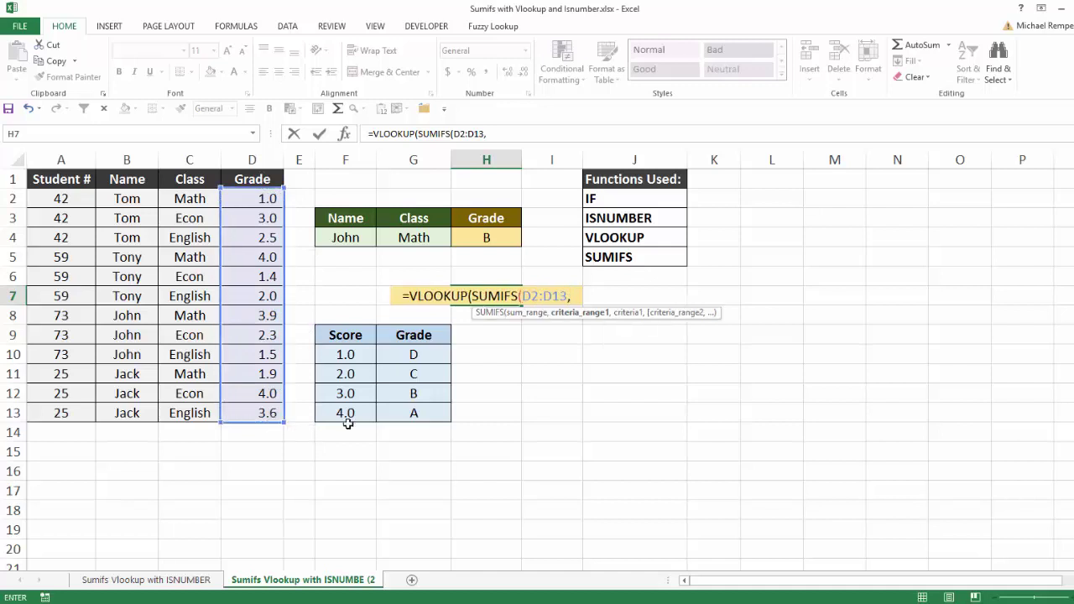
pyautogui.moveTo(123, 199); pyautogui.dragTo(141, 415)
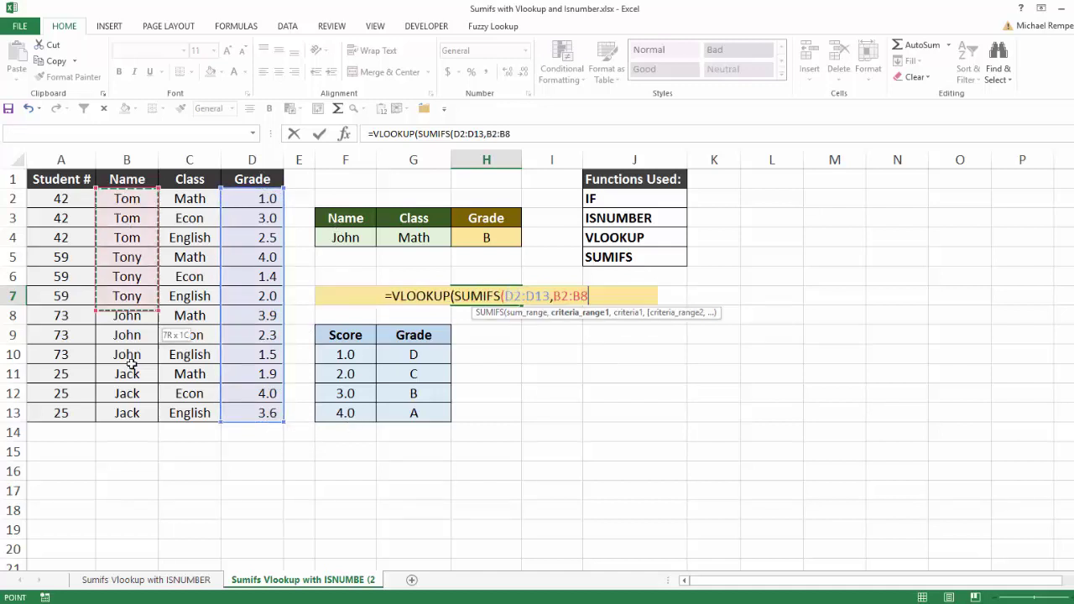
pyautogui.write(',')
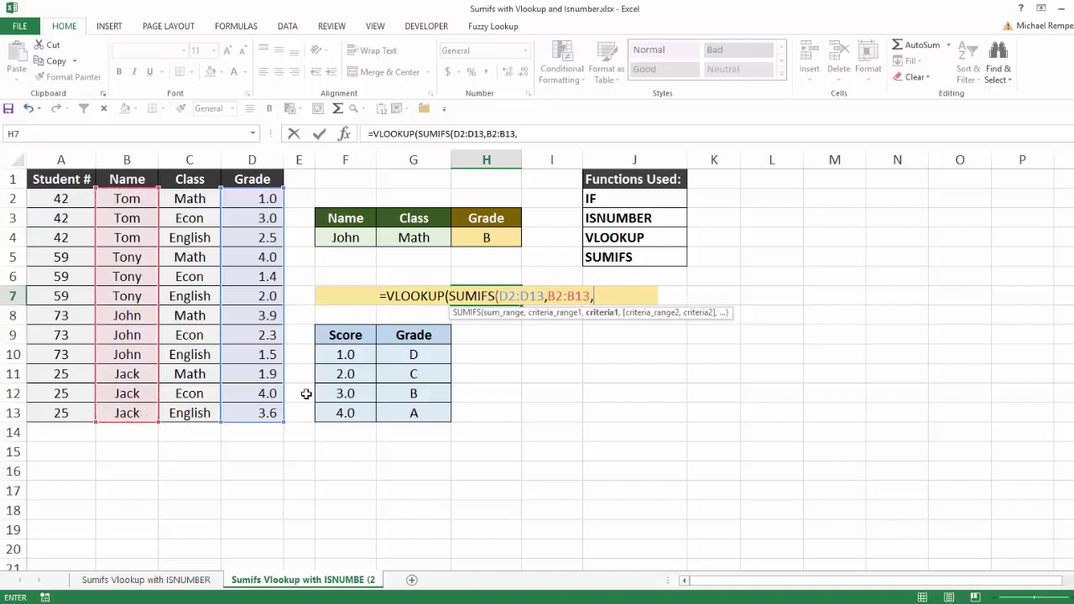
pyautogui.click(345, 236)
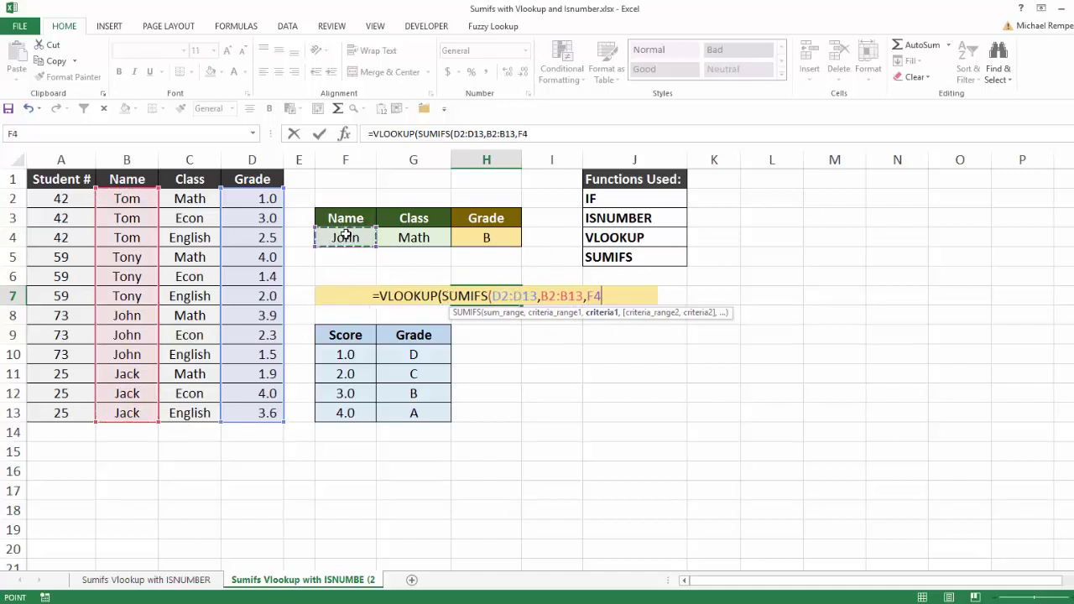
pyautogui.write(',')
pyautogui.moveTo(191, 199); pyautogui.dragTo(191, 411)
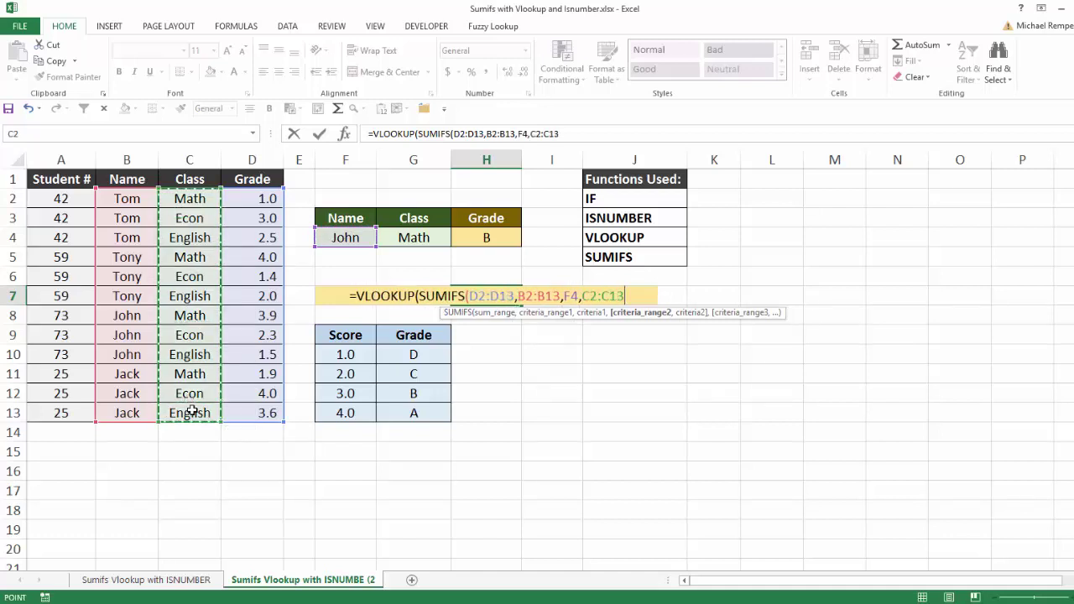
pyautogui.write(',')
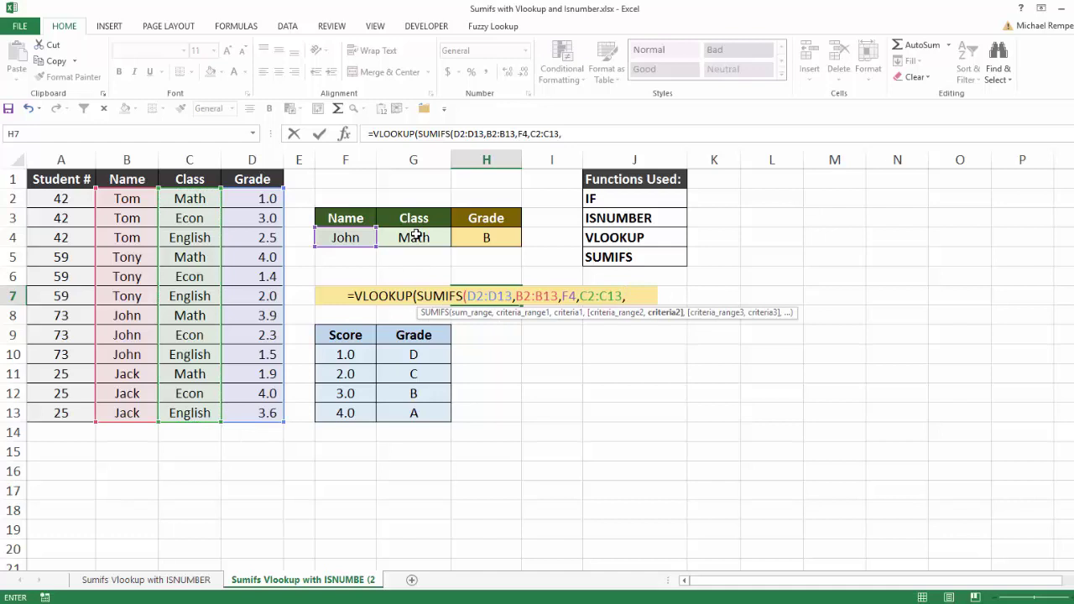
pyautogui.click(416, 238)
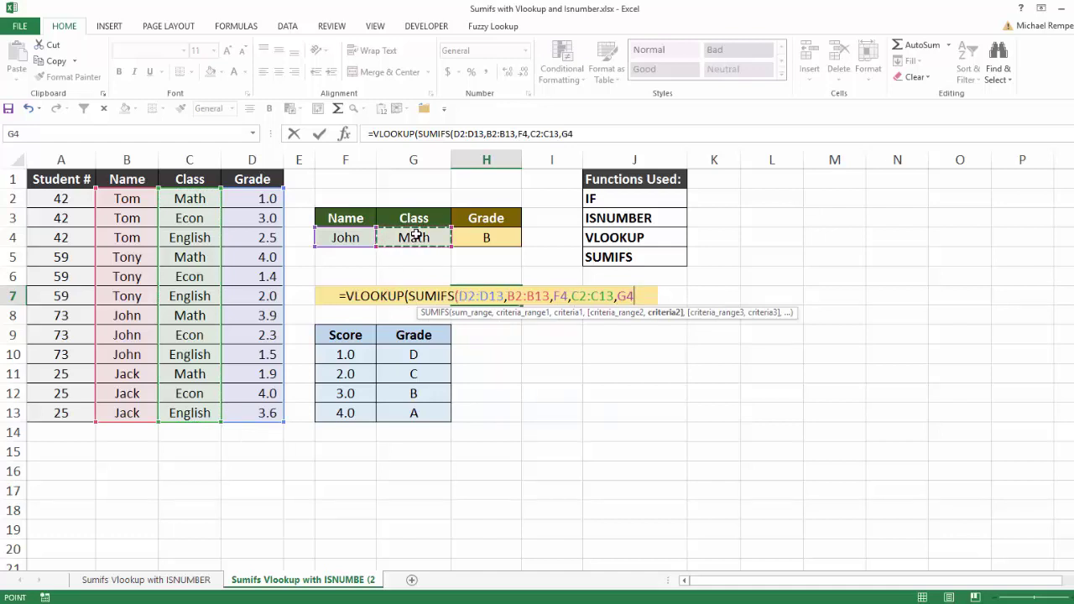
pyautogui.write(')')
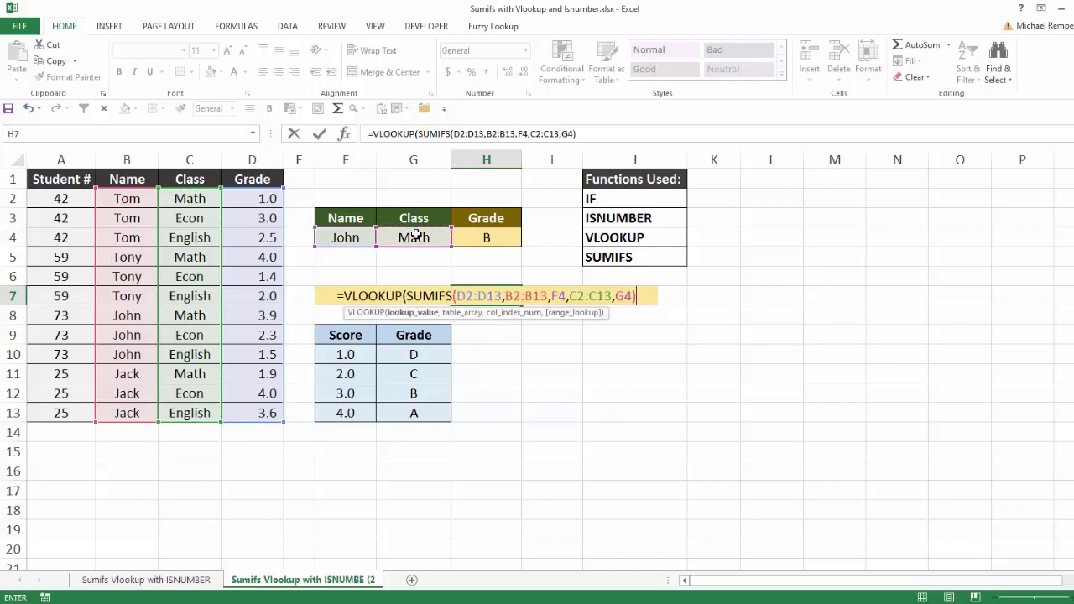
pyautogui.write(',')
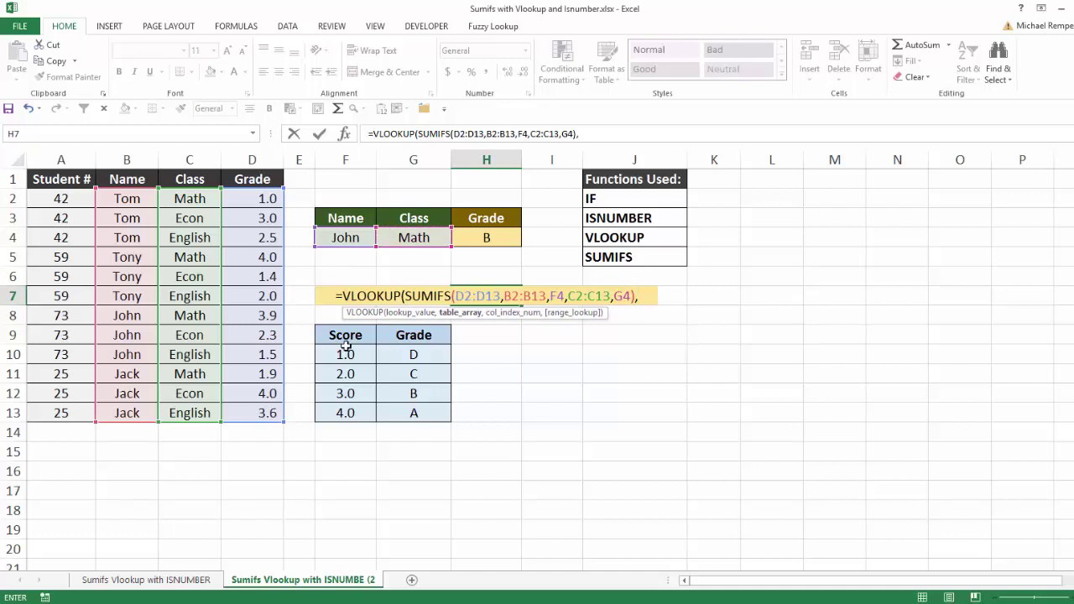
# Step: Finish the formula with lookup table F10:G13, column 2, approximate match
pyautogui.moveTo(346, 347); pyautogui.dragTo(411, 415)
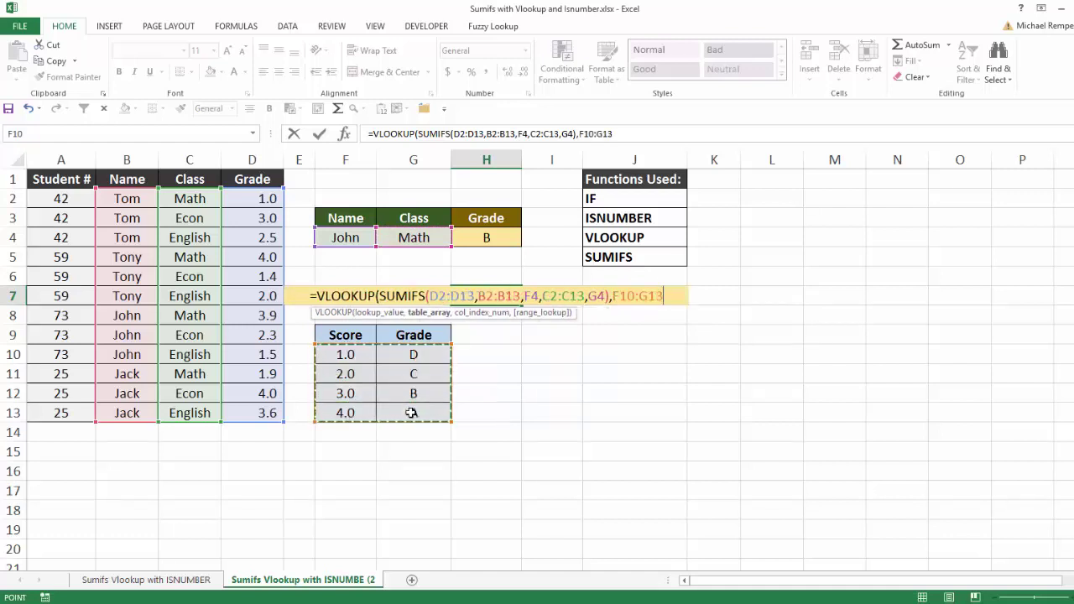
pyautogui.write(',')
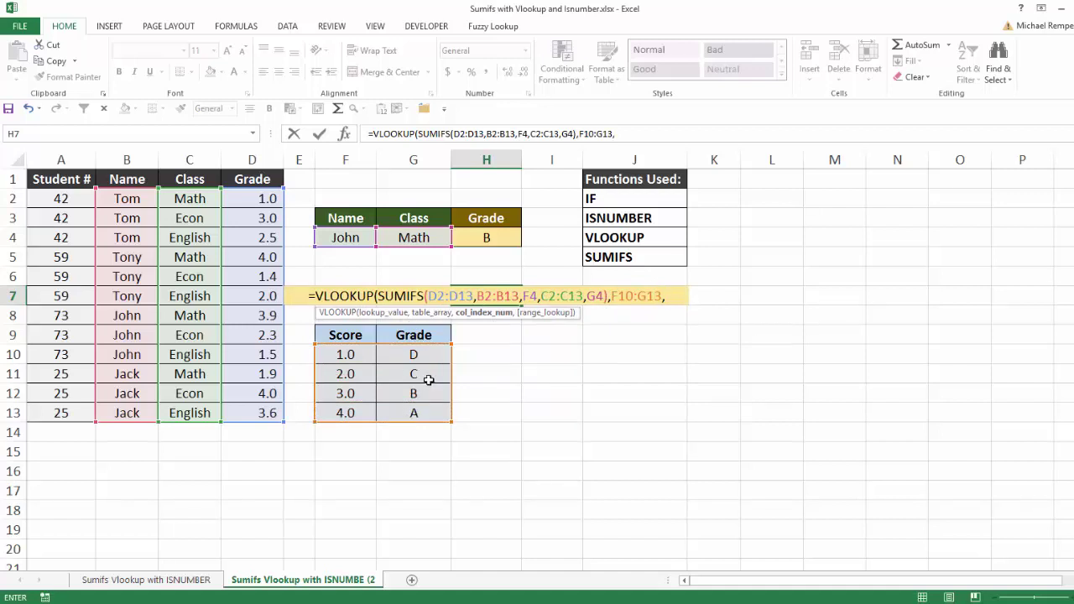
pyautogui.write('2,')
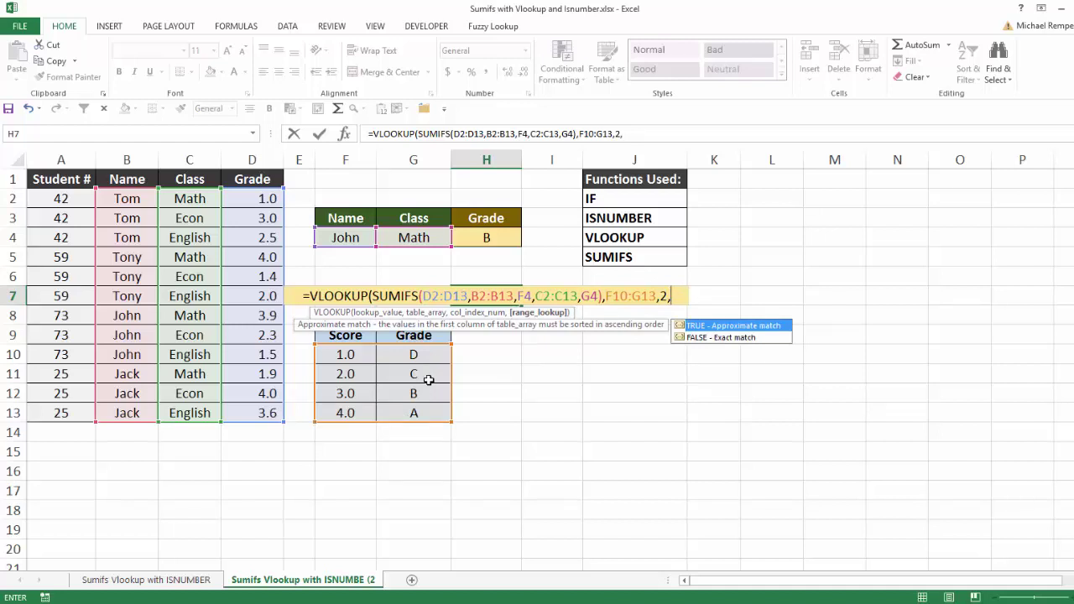
pyautogui.write('1')
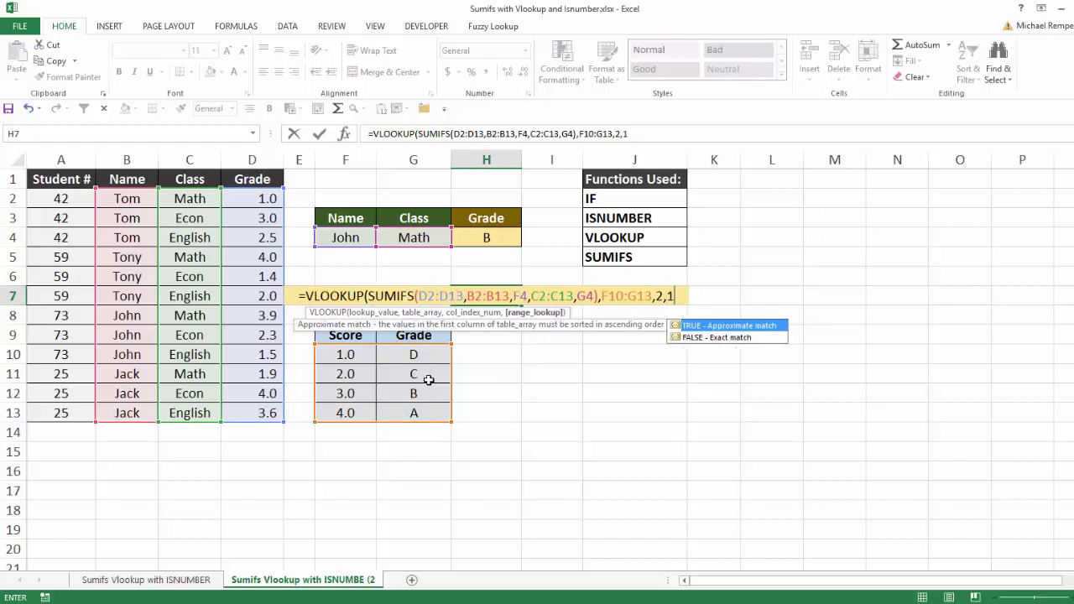
pyautogui.write(')')
pyautogui.hotkey('ctrl', 'Return')
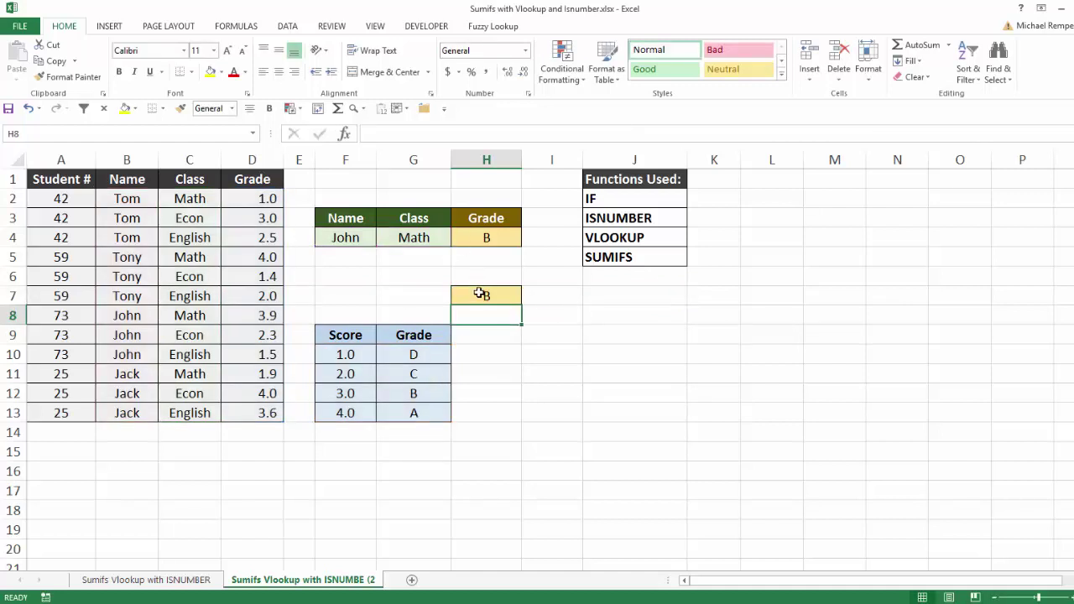
# Step: Pick Tom in F4 and Econ in G4 from the dropdowns
pyautogui.click(345, 237)
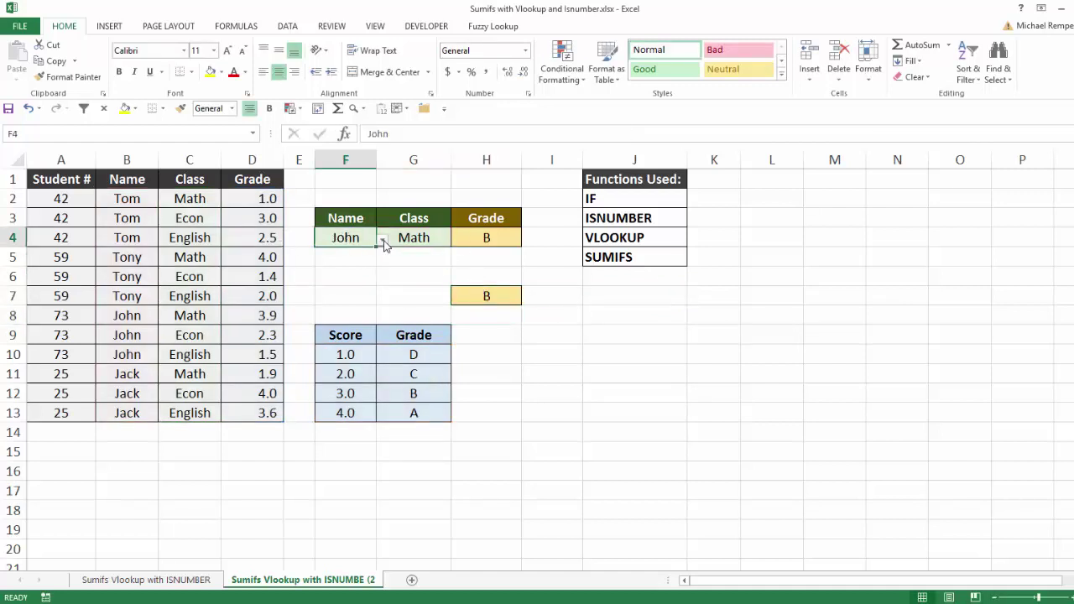
pyautogui.click(382, 239)
pyautogui.click(348, 254)
pyautogui.click(412, 235)
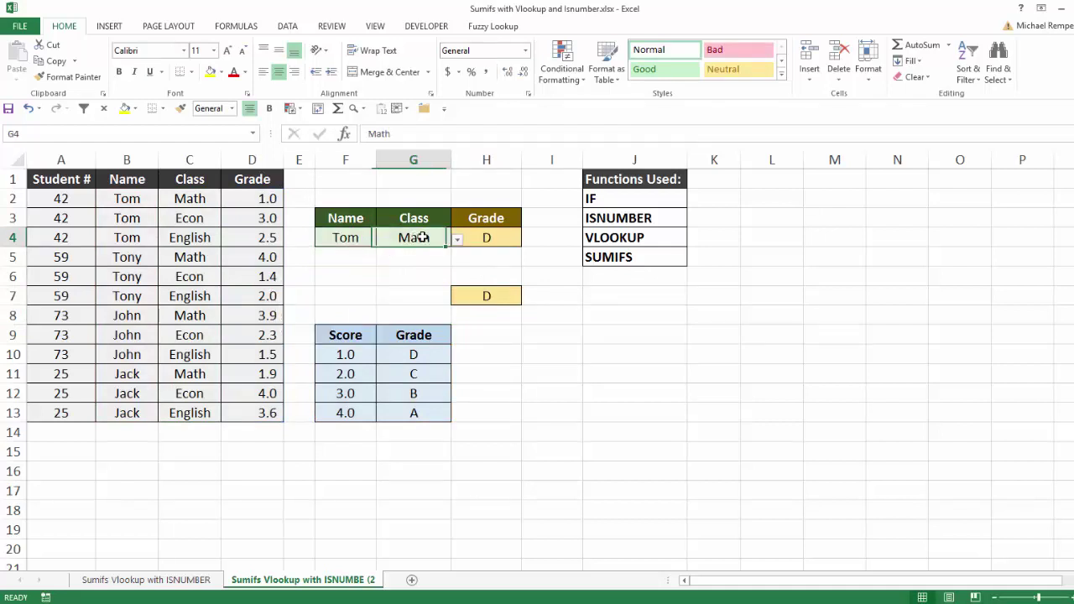
pyautogui.click(458, 240)
pyautogui.click(421, 265)
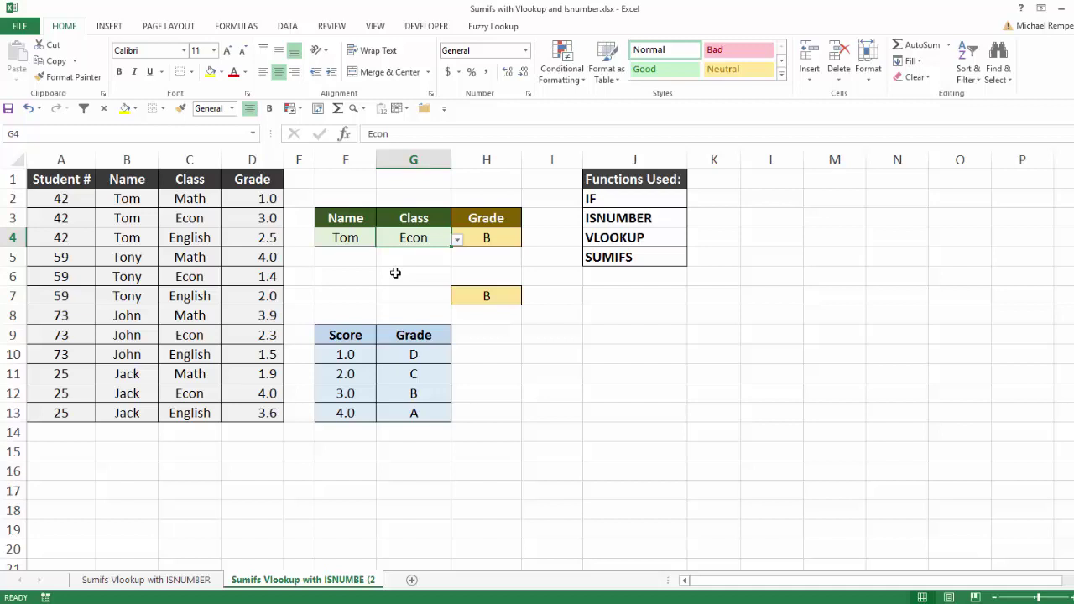
# Step: Try student number 59 in F4, then set it back to Tom
pyautogui.click(336, 238)
pyautogui.click(383, 240)
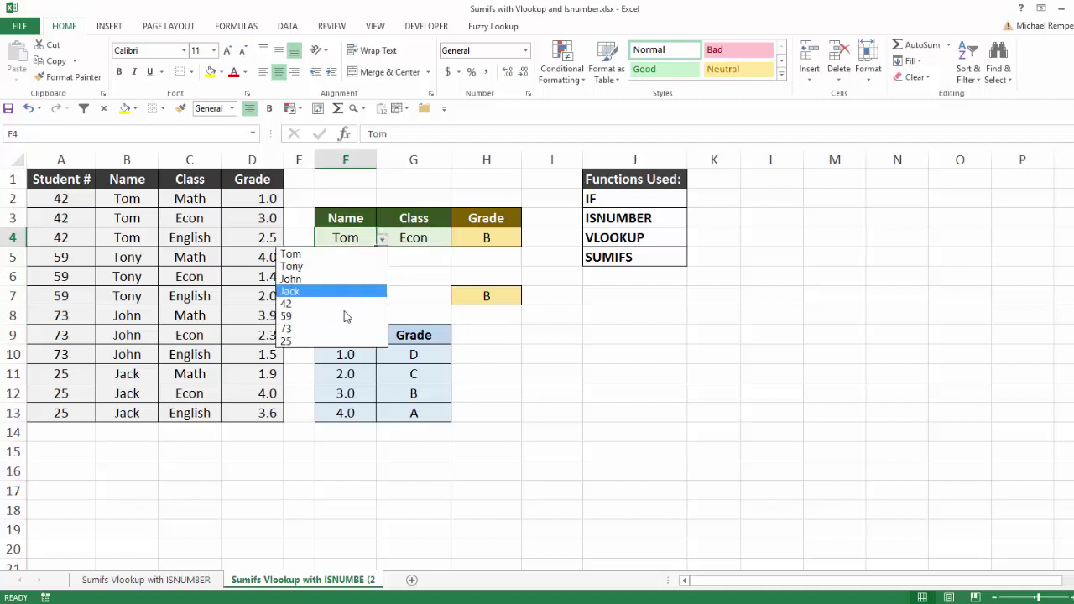
pyautogui.click(346, 316)
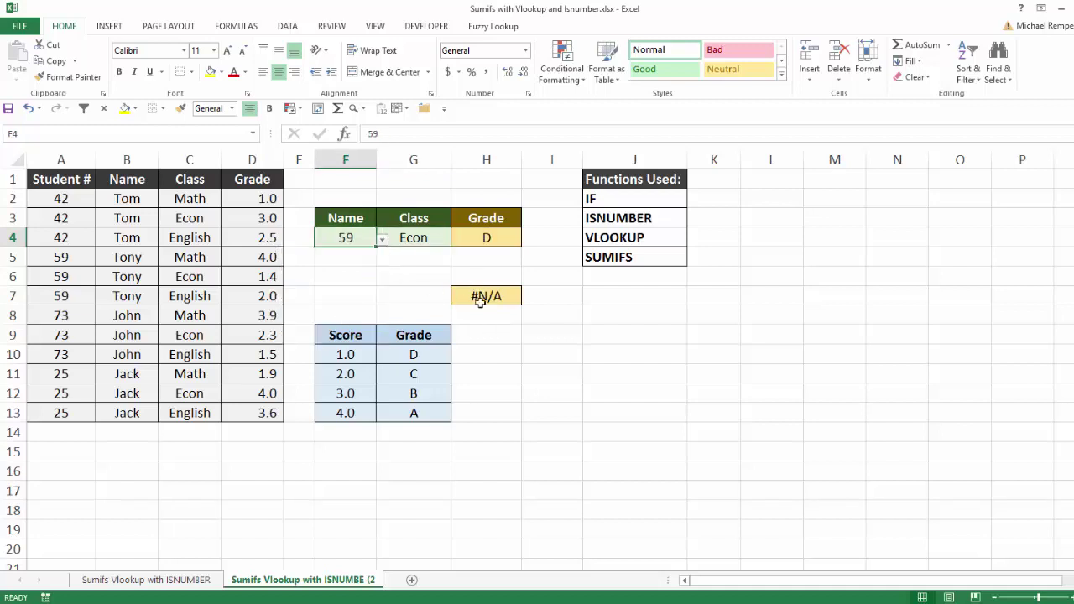
pyautogui.click(383, 241)
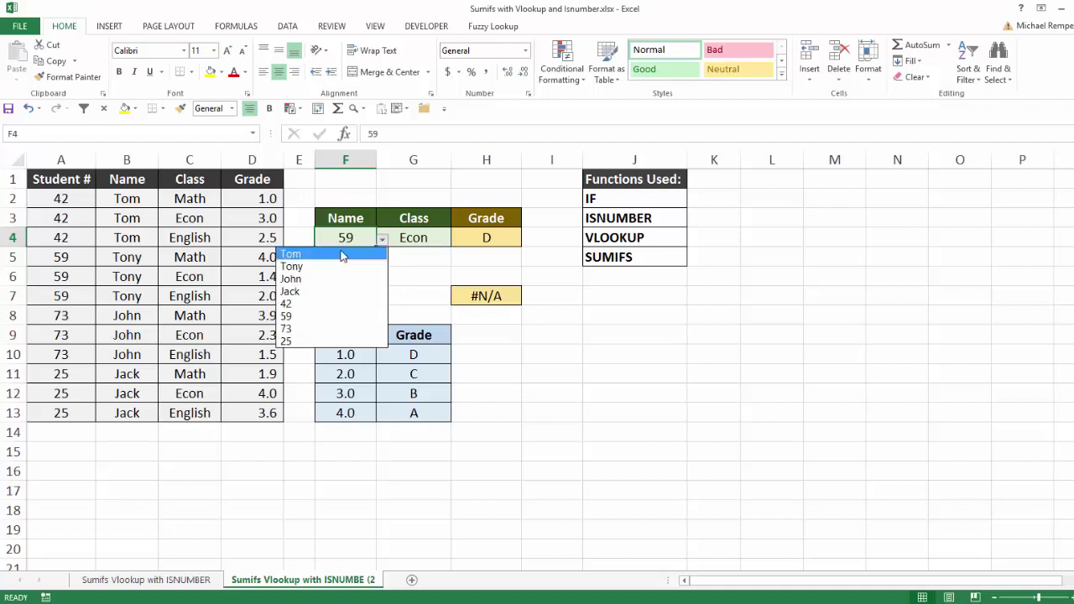
pyautogui.click(344, 258)
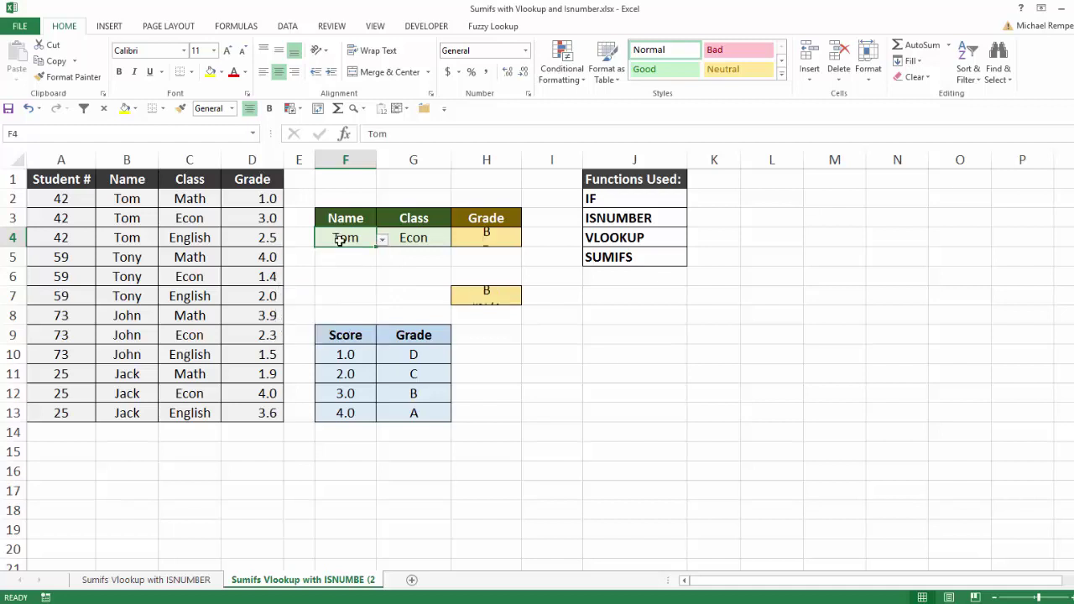
# Step: Copy H7's name-based VLOOKUP(SUMIFS) formula text from the formula bar
pyautogui.click(485, 300)
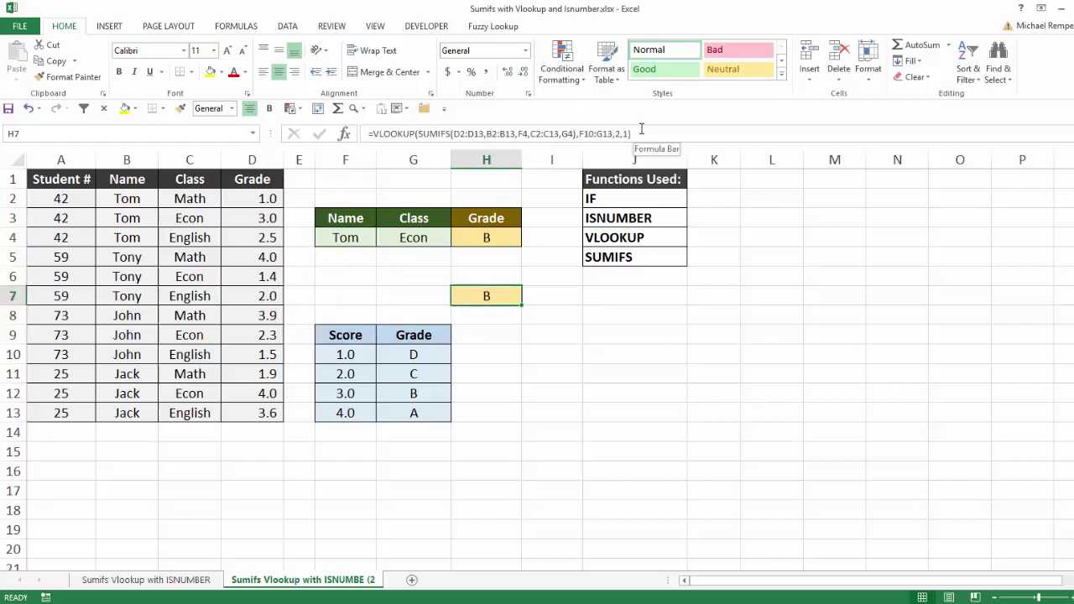
pyautogui.moveTo(638, 134); pyautogui.dragTo(378, 134)
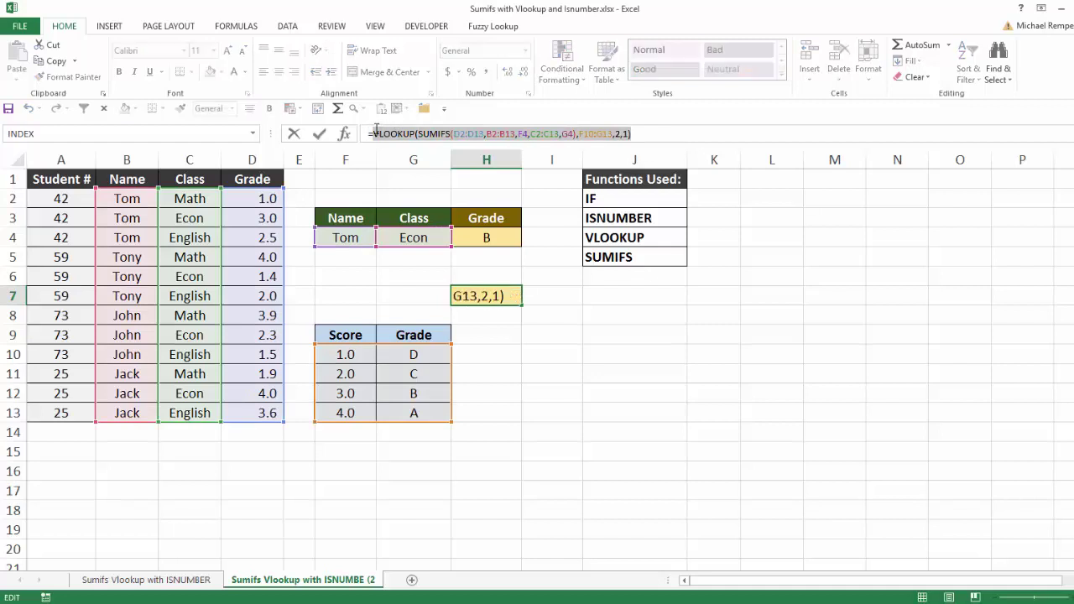
pyautogui.hotkey('ctrl', 'c')
pyautogui.hotkey('ctrl', 'c')
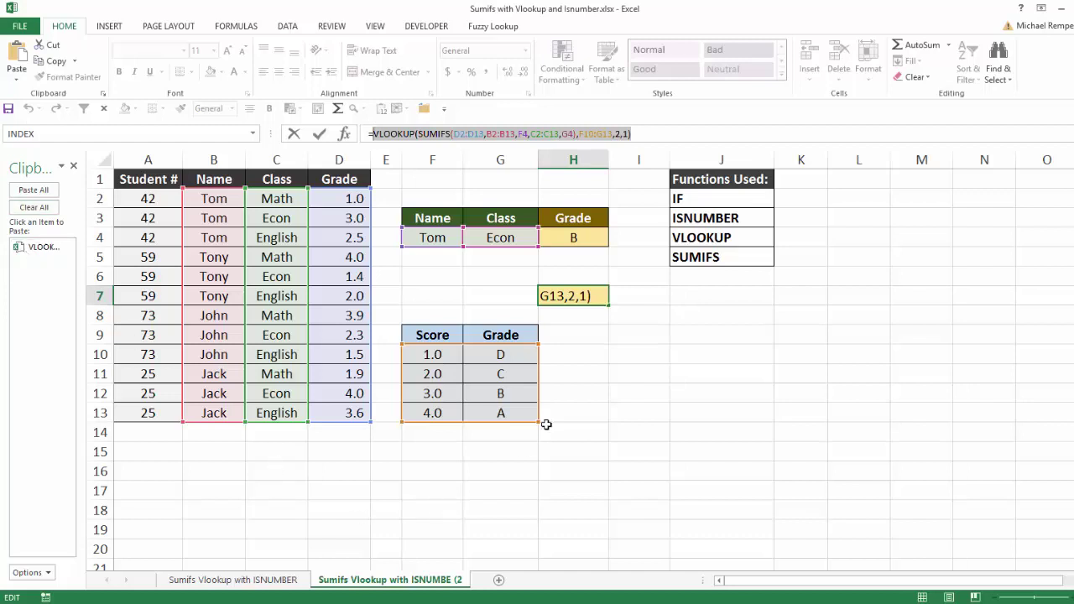
pyautogui.press('Escape')
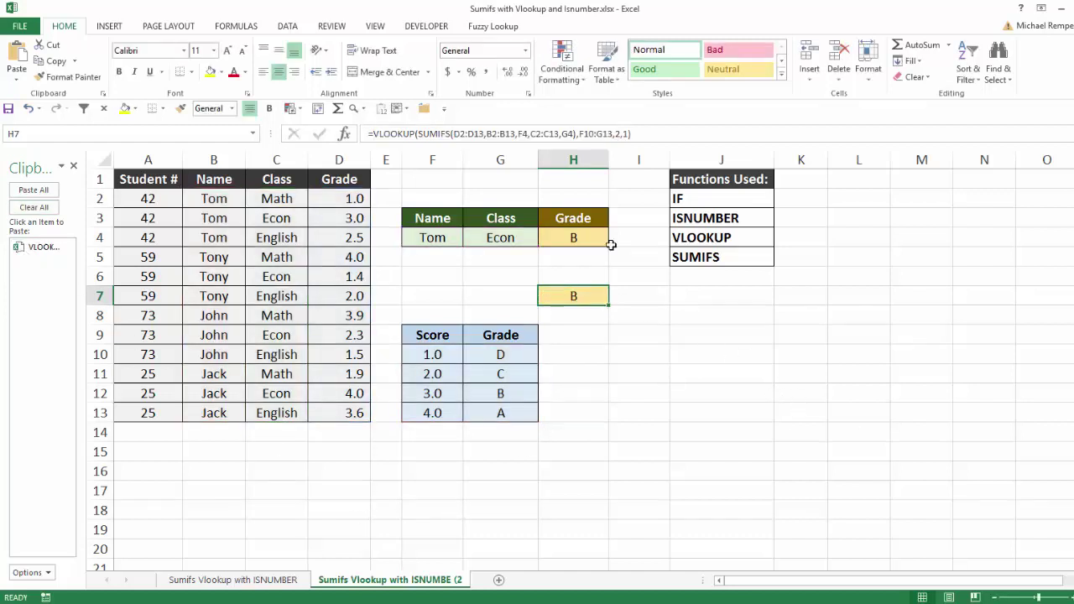
# Step: Clear the formula from H7, leaving the cell empty
pyautogui.click(650, 131)
pyautogui.hotkey('shift', 'Home')
pyautogui.press('BackSpace')
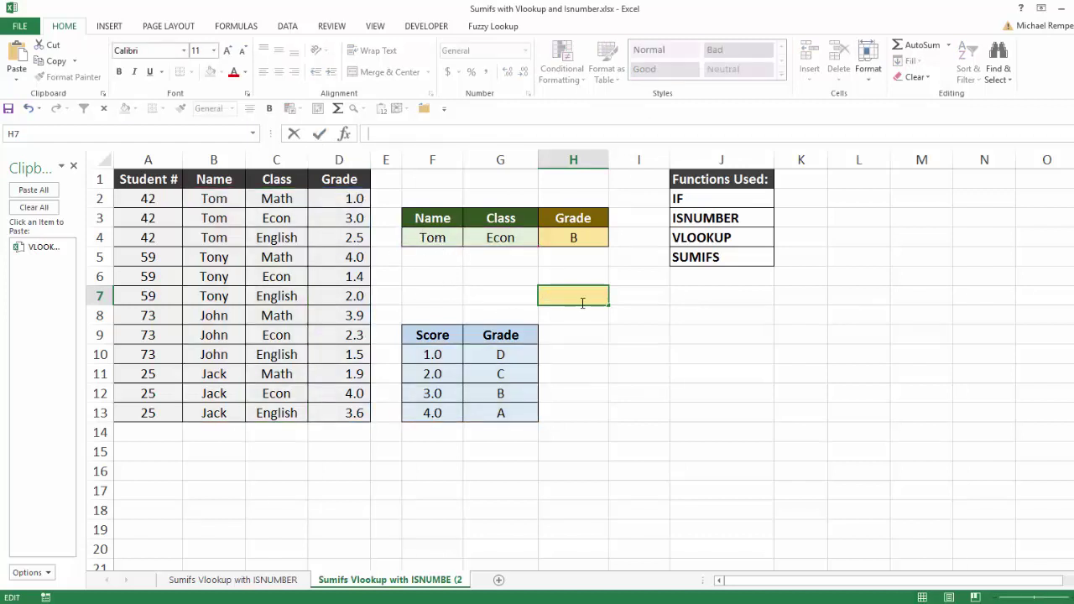
pyautogui.hotkey('ctrl', 'v')
pyautogui.hotkey('ctrl', 'Return')
pyautogui.press('Delete')
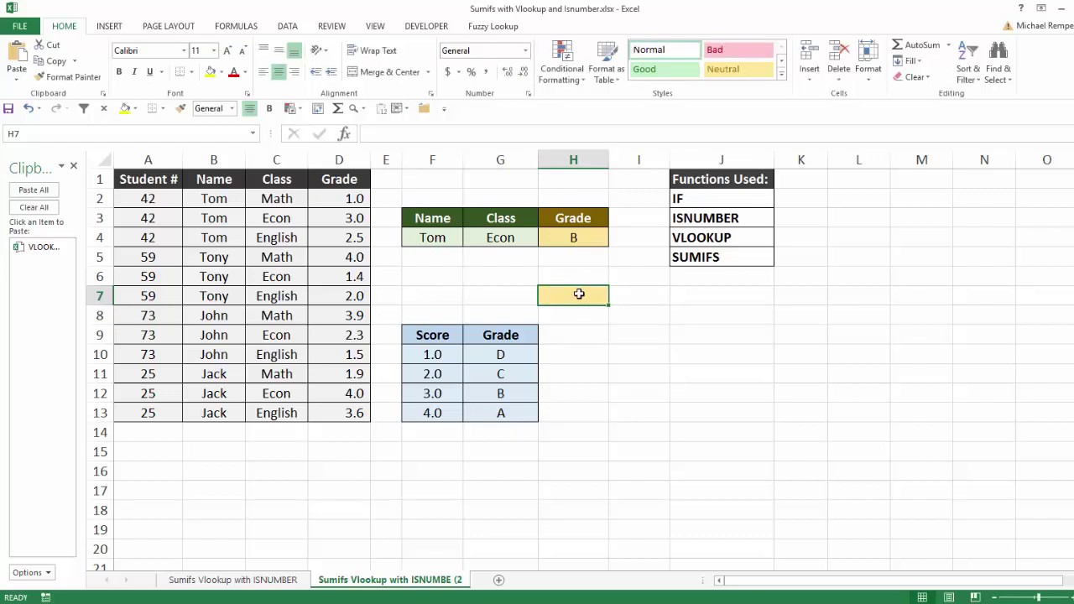
# Step: Start =VLOOKUP(SUMIFS(D2:D13,A2:A13,F4, in H7, matching student numbers
pyautogui.write('=v')
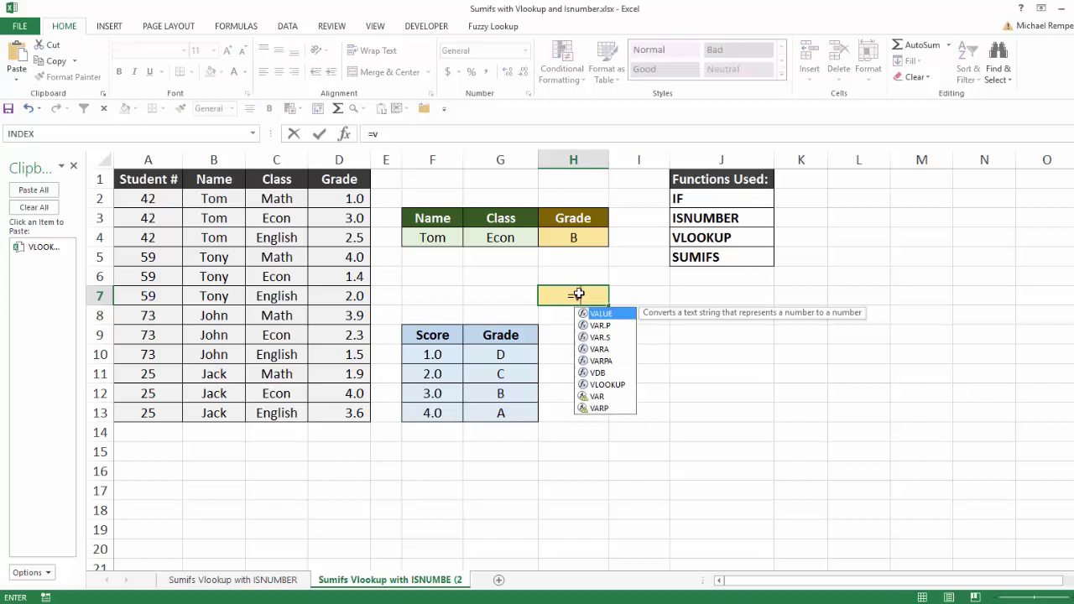
pyautogui.write('lo')
pyautogui.press('Tab')
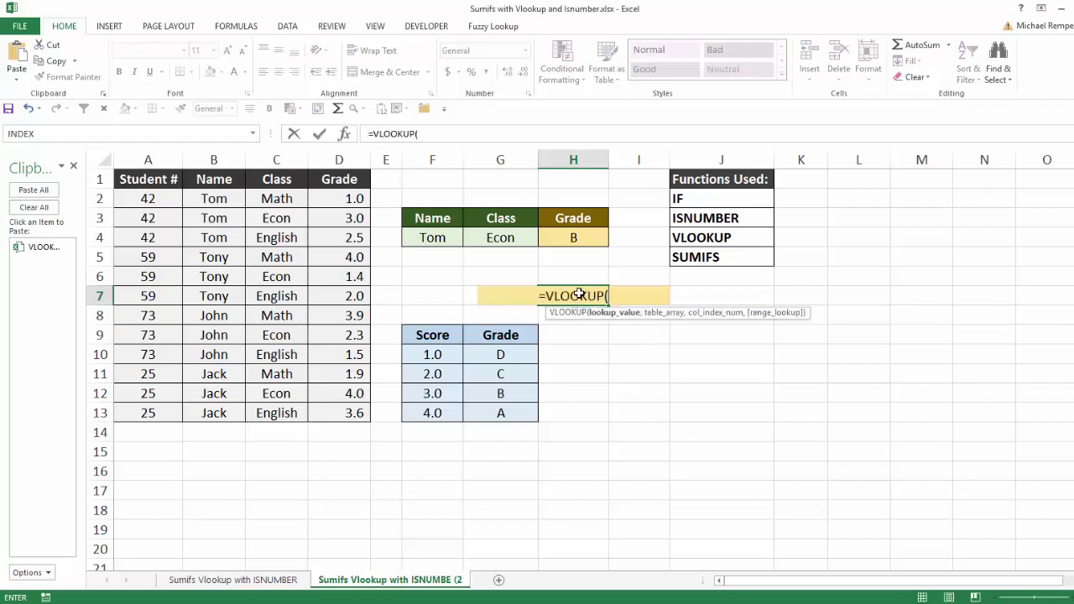
pyautogui.write('sumifs')
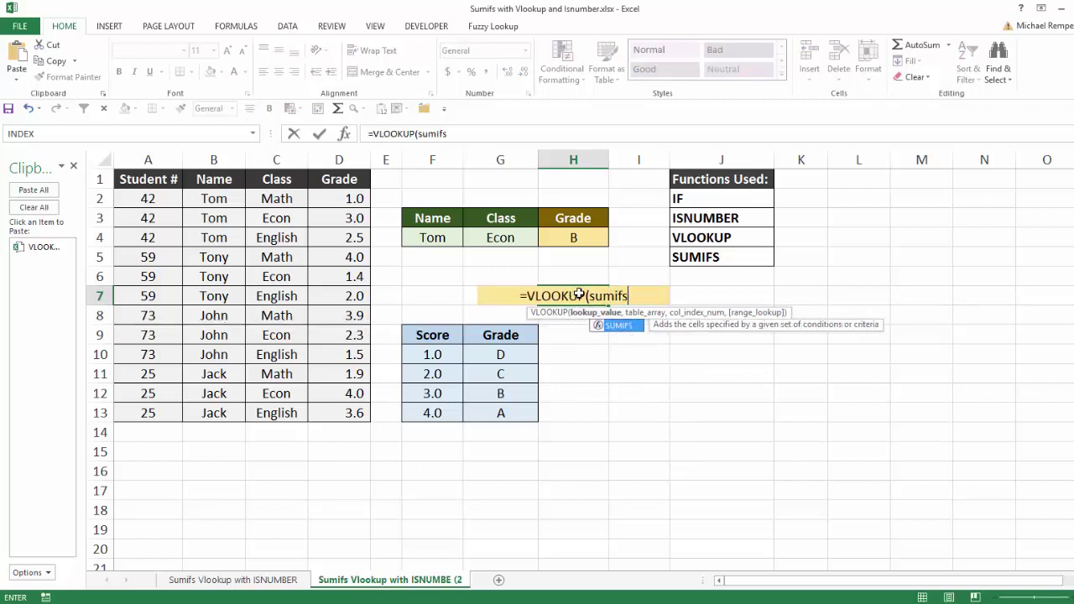
pyautogui.press('Tab')
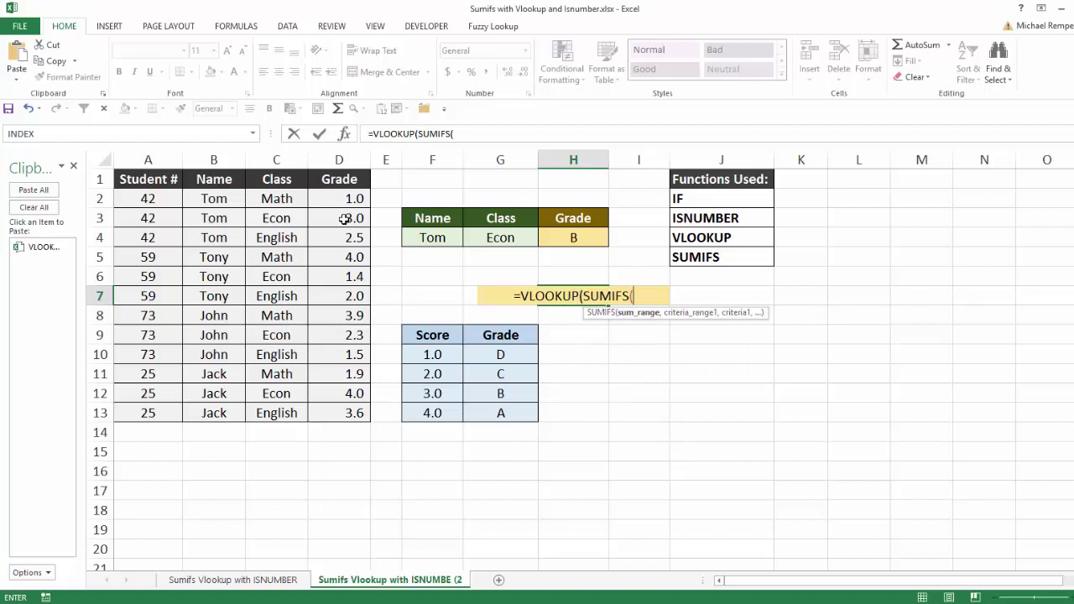
pyautogui.moveTo(345, 205); pyautogui.dragTo(336, 431)
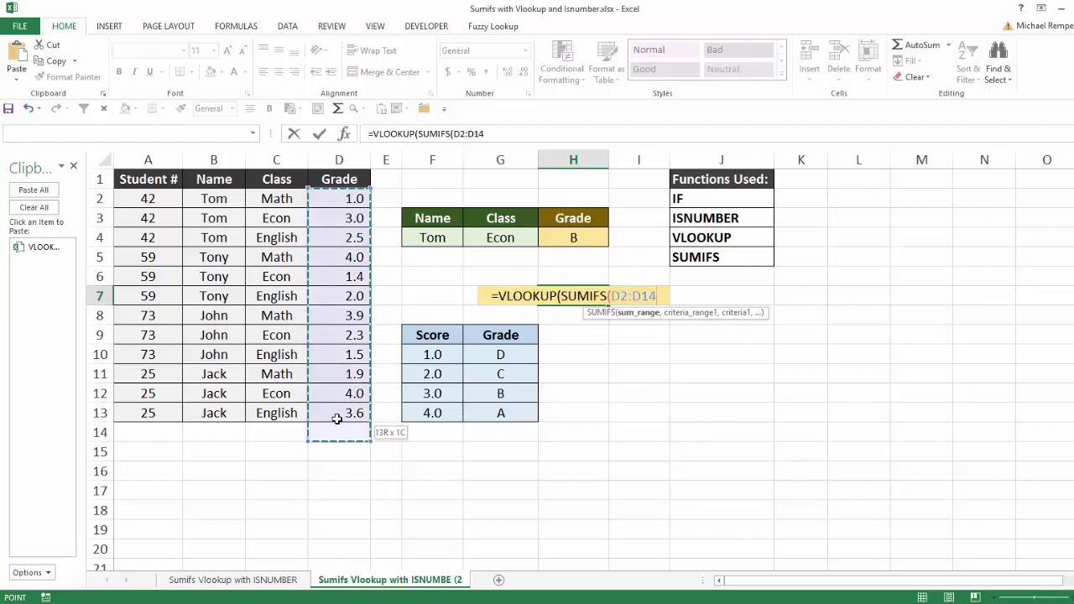
pyautogui.moveTo(335, 418); pyautogui.dragTo(336, 411)
pyautogui.write(',')
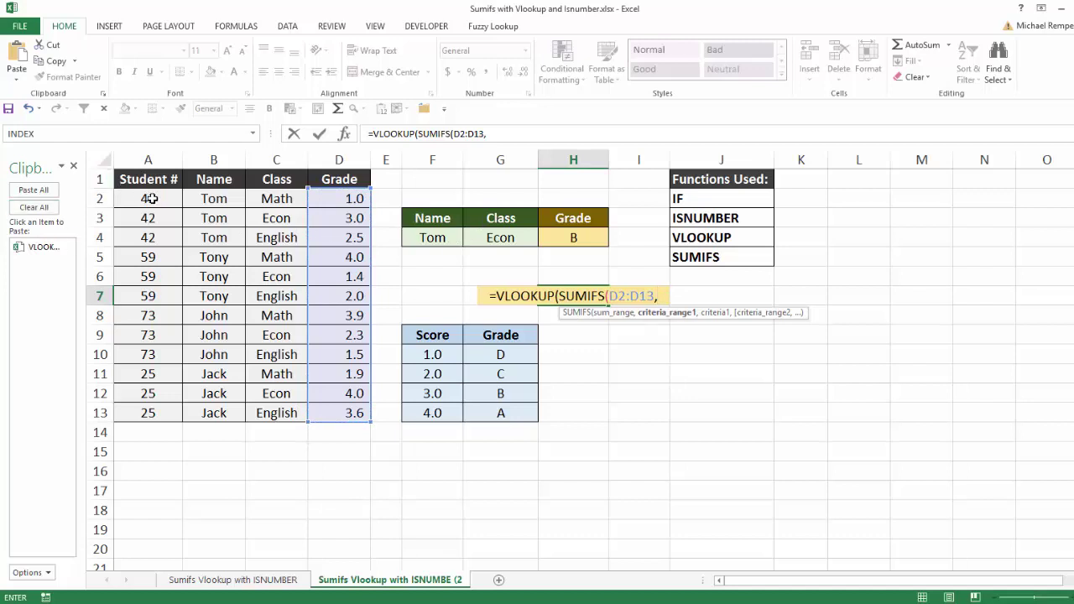
pyautogui.moveTo(151, 198); pyautogui.dragTo(158, 412)
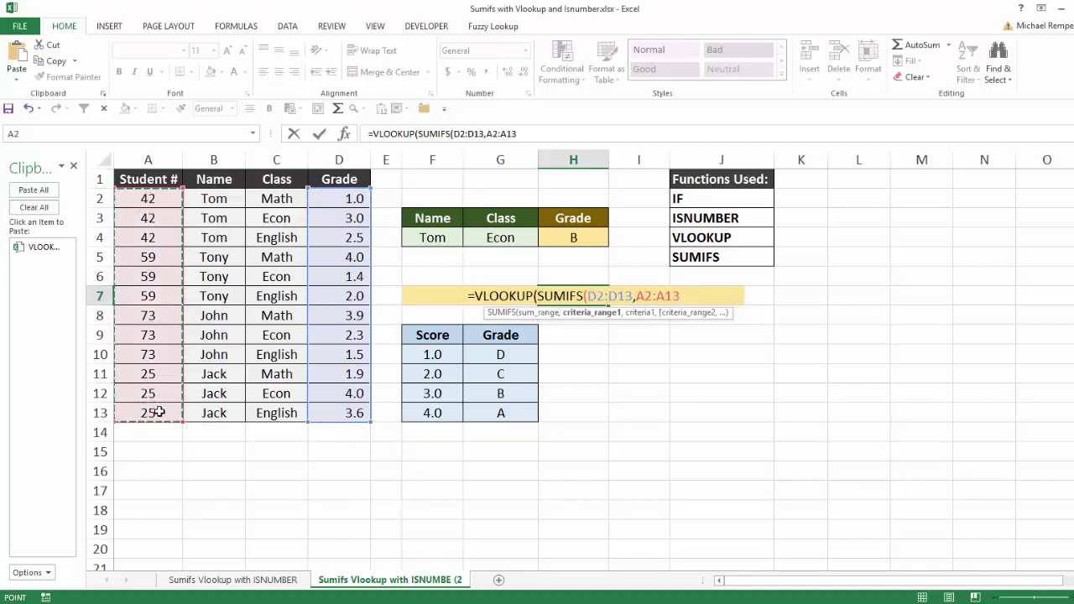
pyautogui.write(',')
pyautogui.click(426, 238)
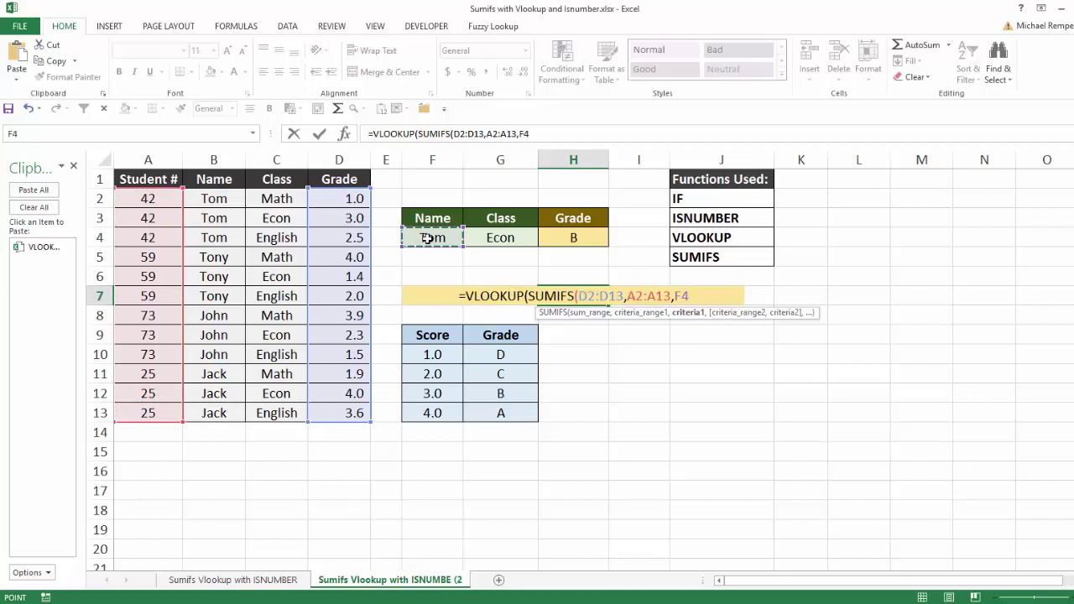
pyautogui.write(',')
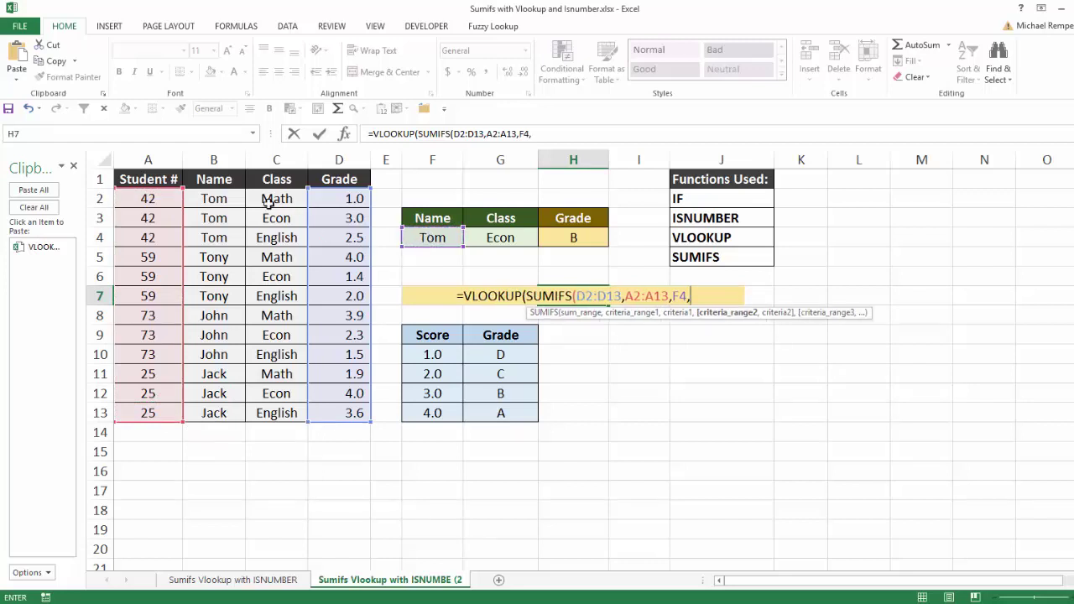
# Step: Add the C2:C13/G4 class criterion and lookup table F10:G13, column 2, approximate match
pyautogui.click(268, 204)
pyautogui.moveTo(275, 249); pyautogui.dragTo(273, 409)
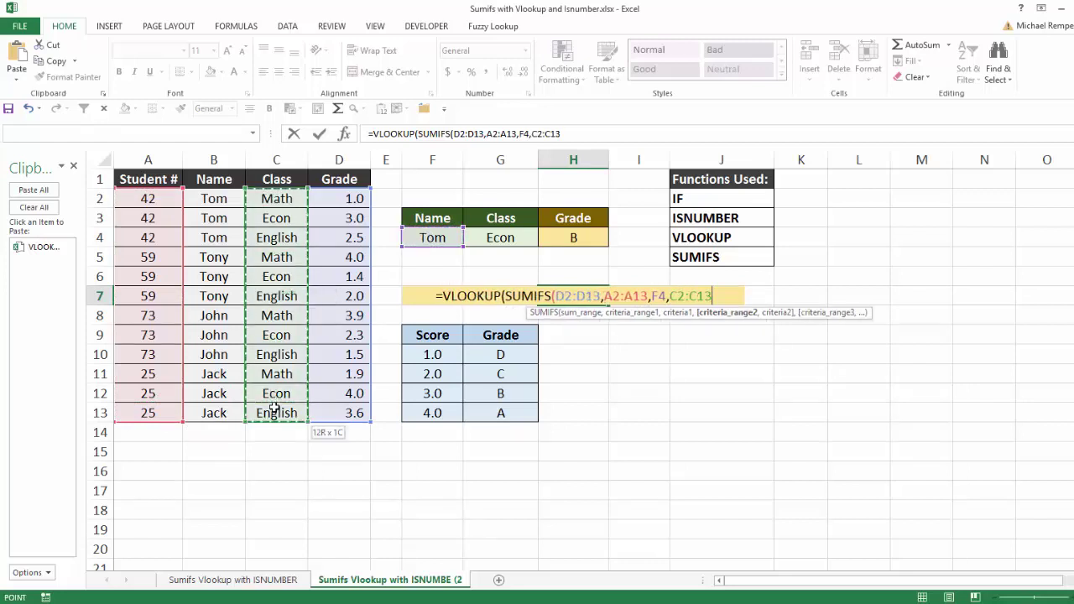
pyautogui.write(',')
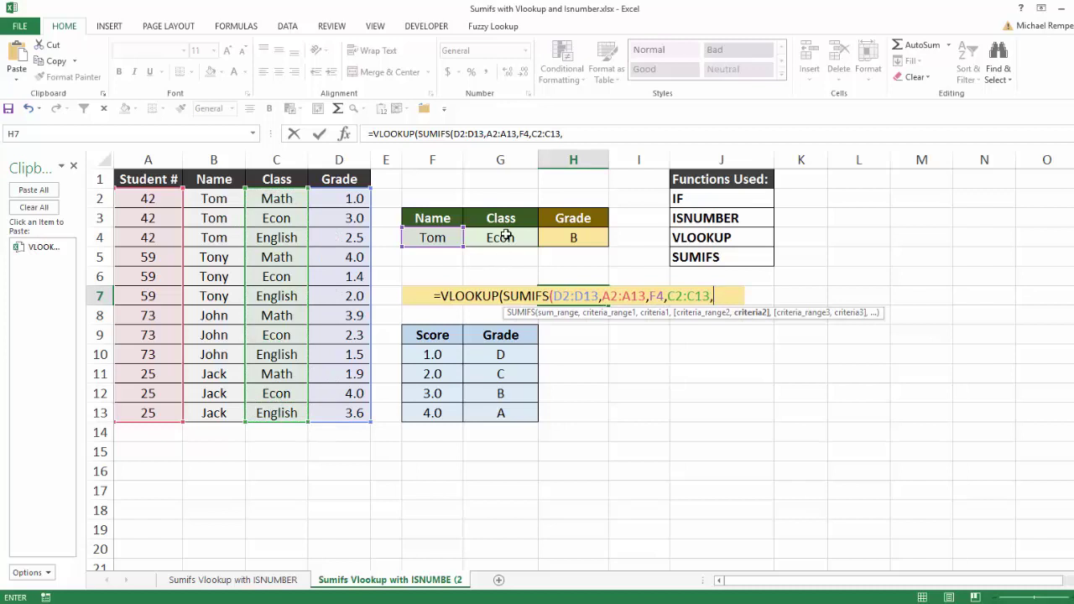
pyautogui.click(506, 235)
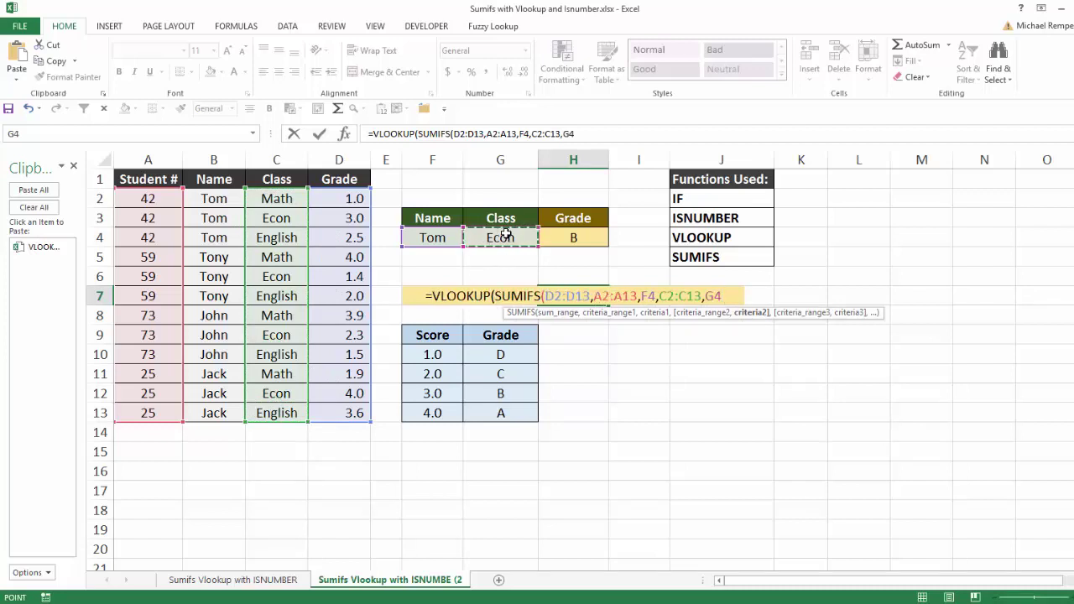
pyautogui.write(')')
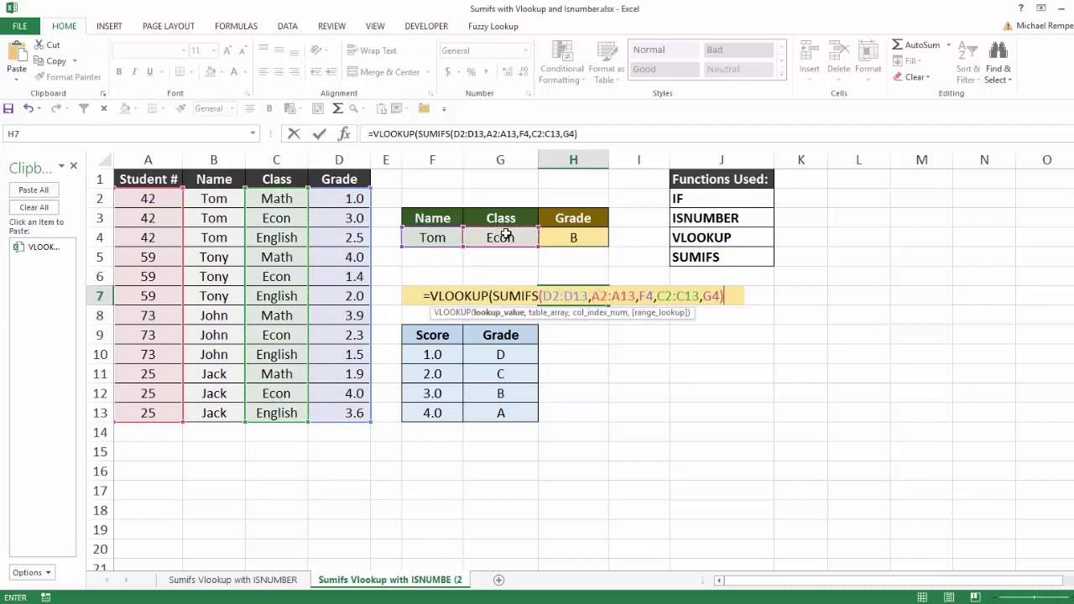
pyautogui.write(',')
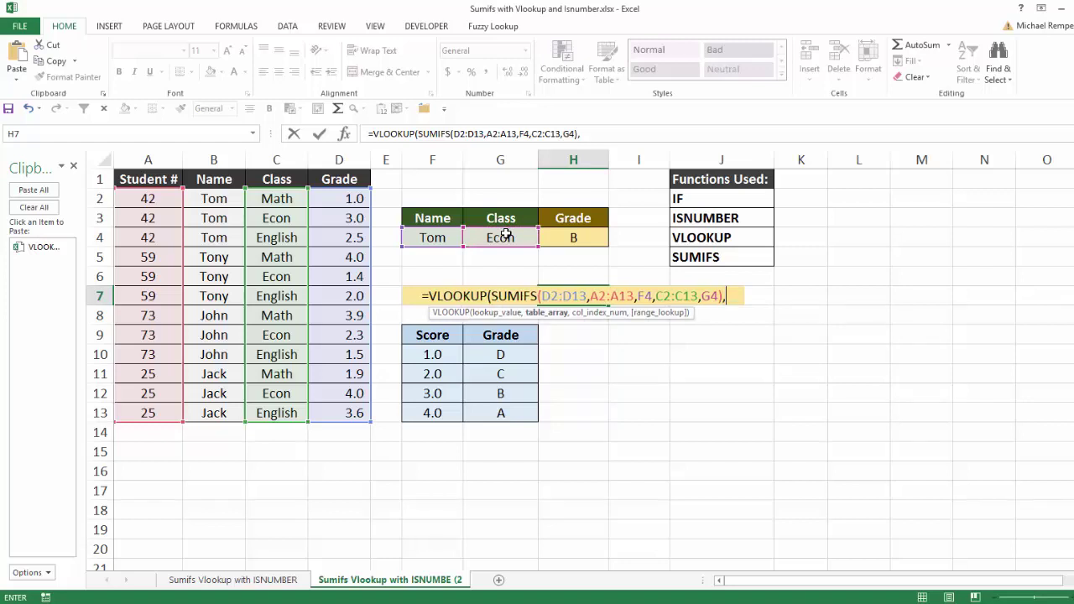
pyautogui.moveTo(443, 354); pyautogui.dragTo(498, 413)
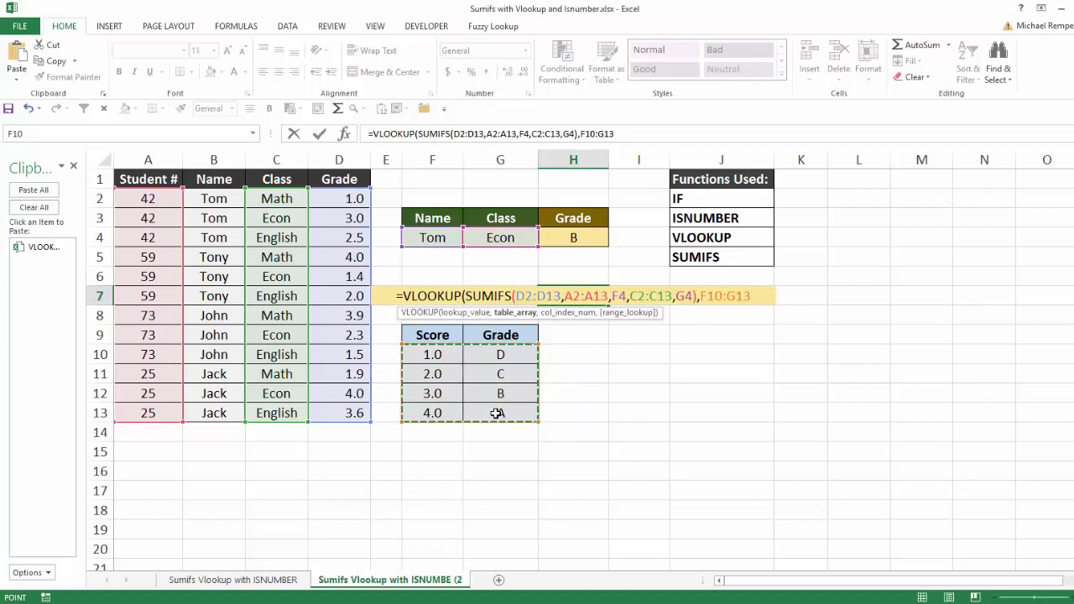
pyautogui.write(',2')
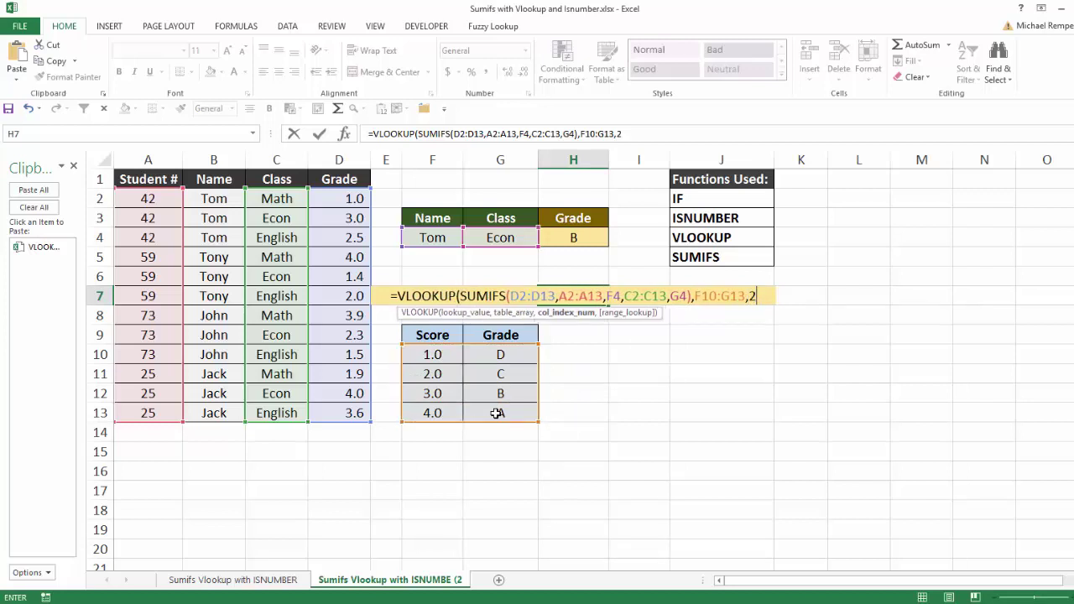
pyautogui.write(',1')
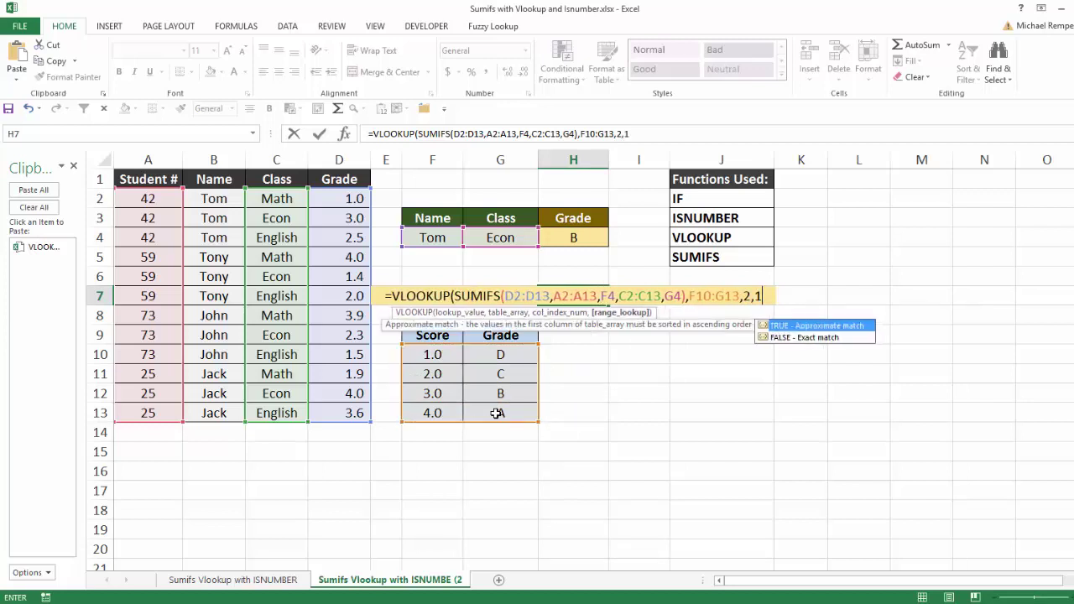
pyautogui.write(')')
pyautogui.press('Return')
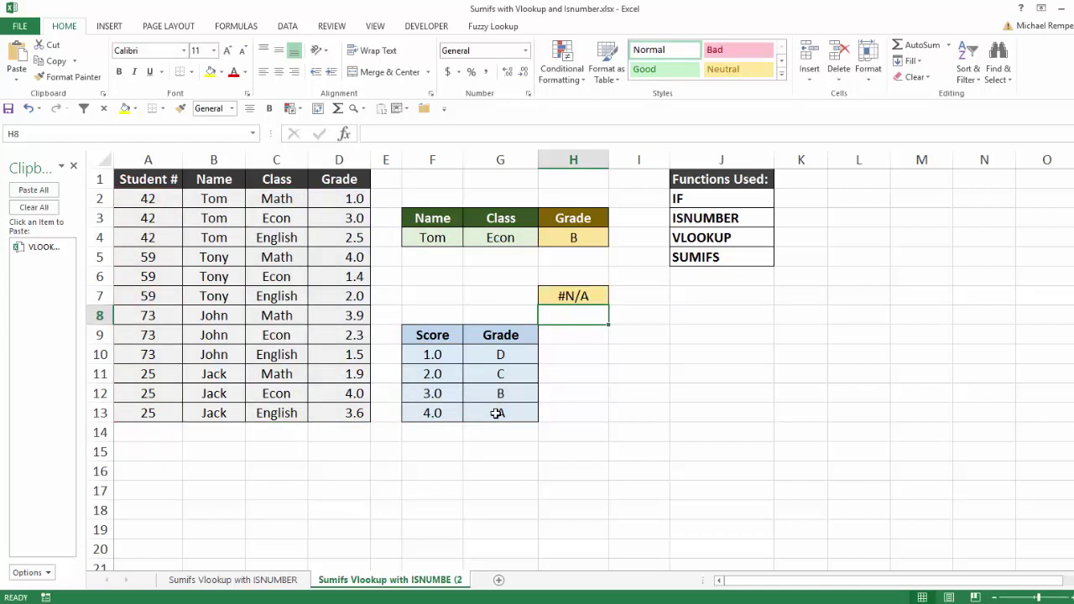
# Step: Enter student number 59 directly into F4
pyautogui.press('Up')
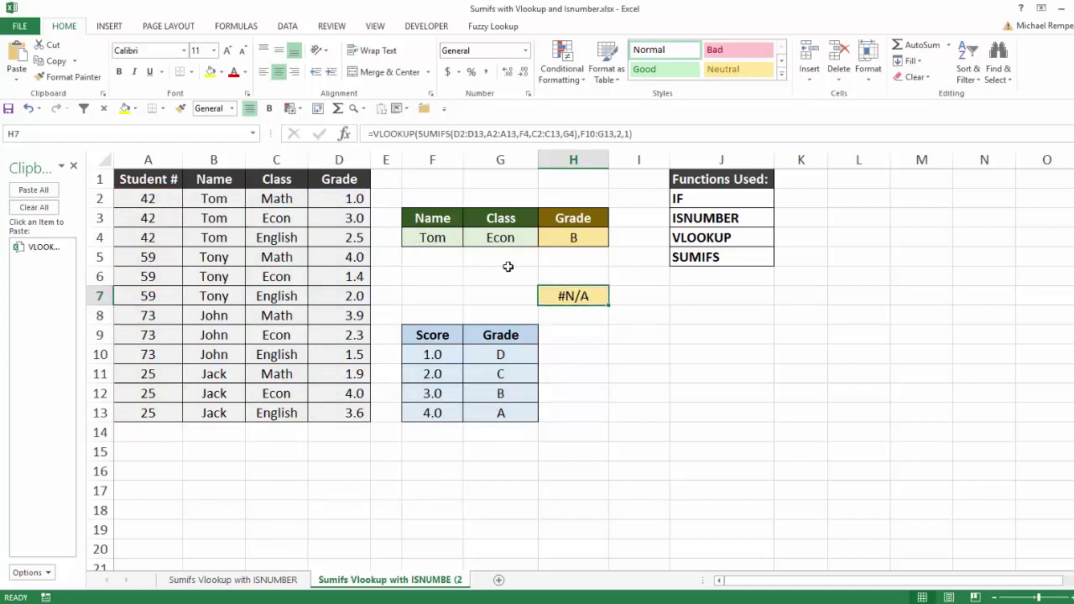
pyautogui.click(461, 241)
pyautogui.click(470, 240)
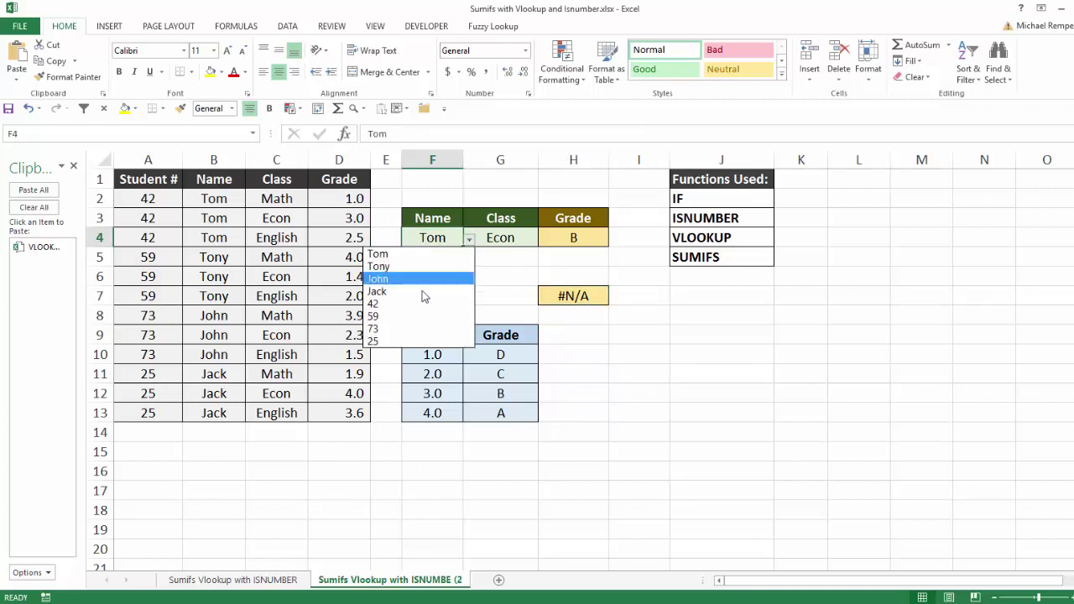
pyautogui.press('Escape')
pyautogui.write('59')
pyautogui.hotkey('ctrl', 'Return')
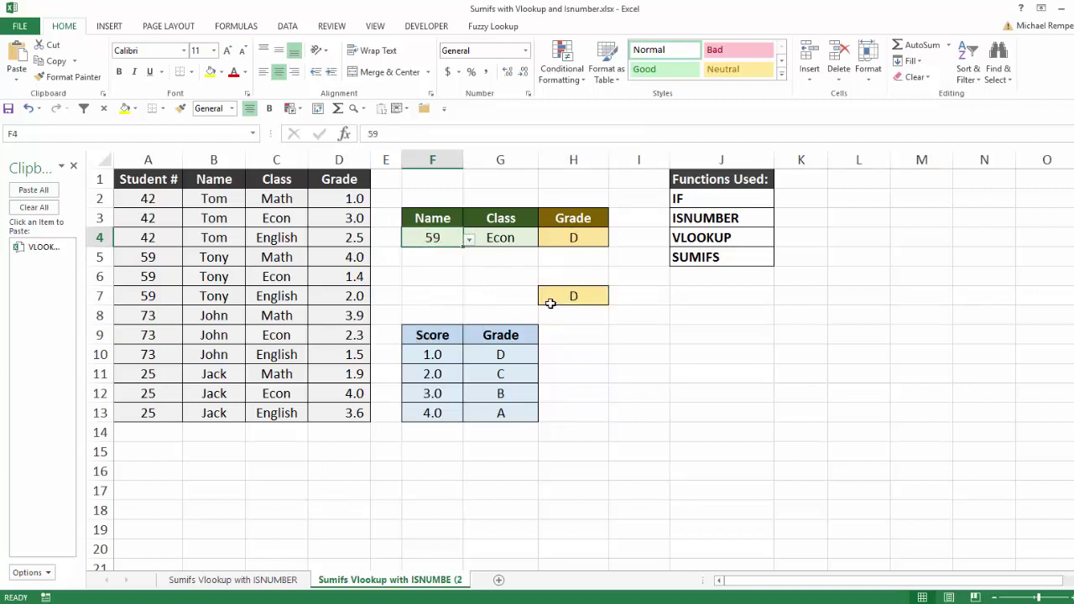
# Step: Choose Math in G4, then select H7 to view its formula
pyautogui.click(498, 238)
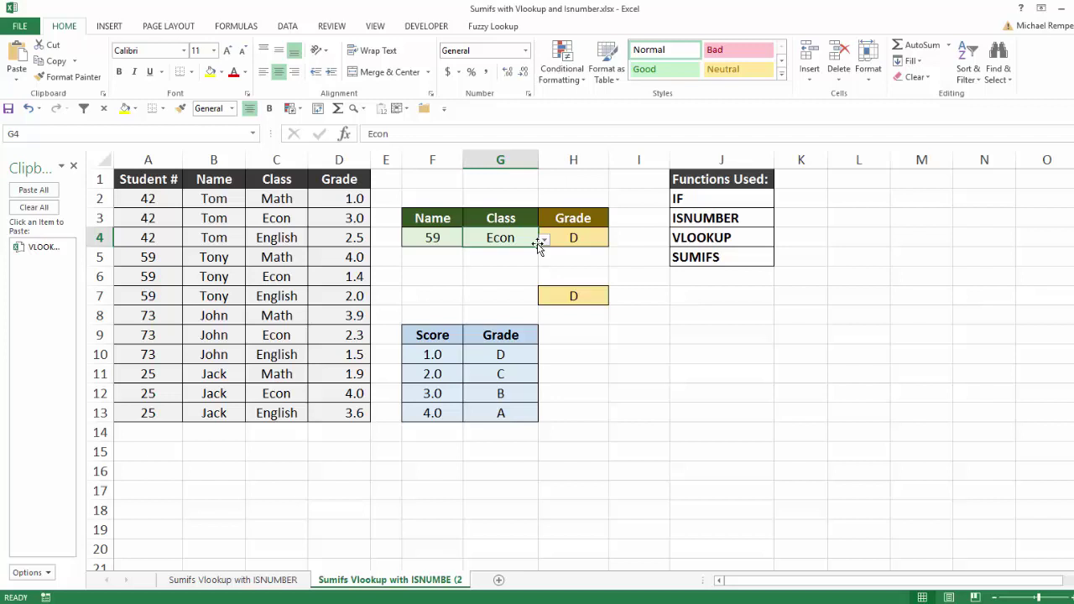
pyautogui.click(545, 240)
pyautogui.click(509, 254)
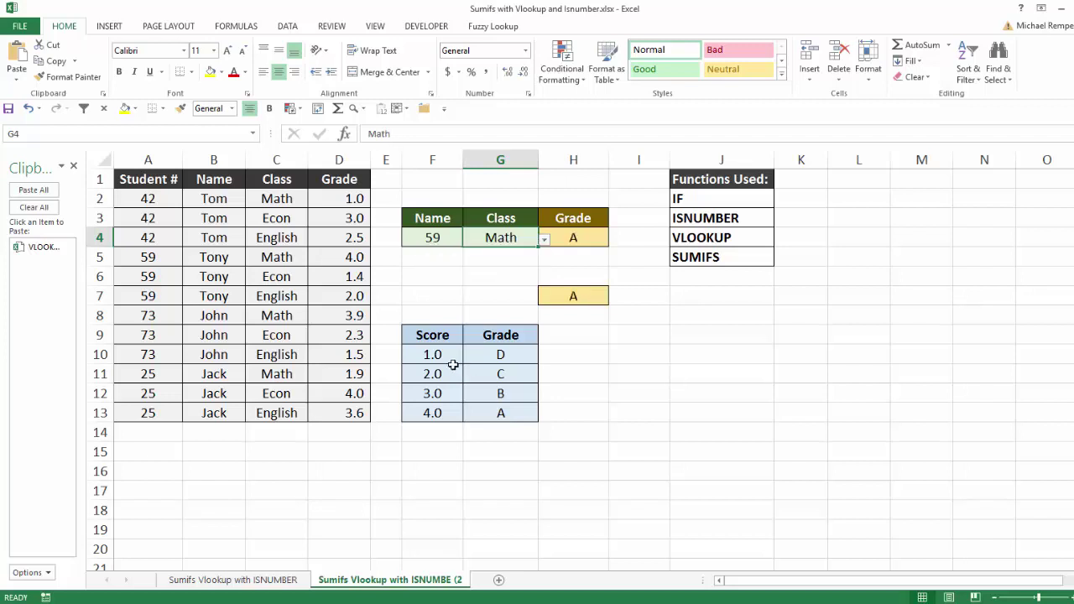
pyautogui.click(559, 300)
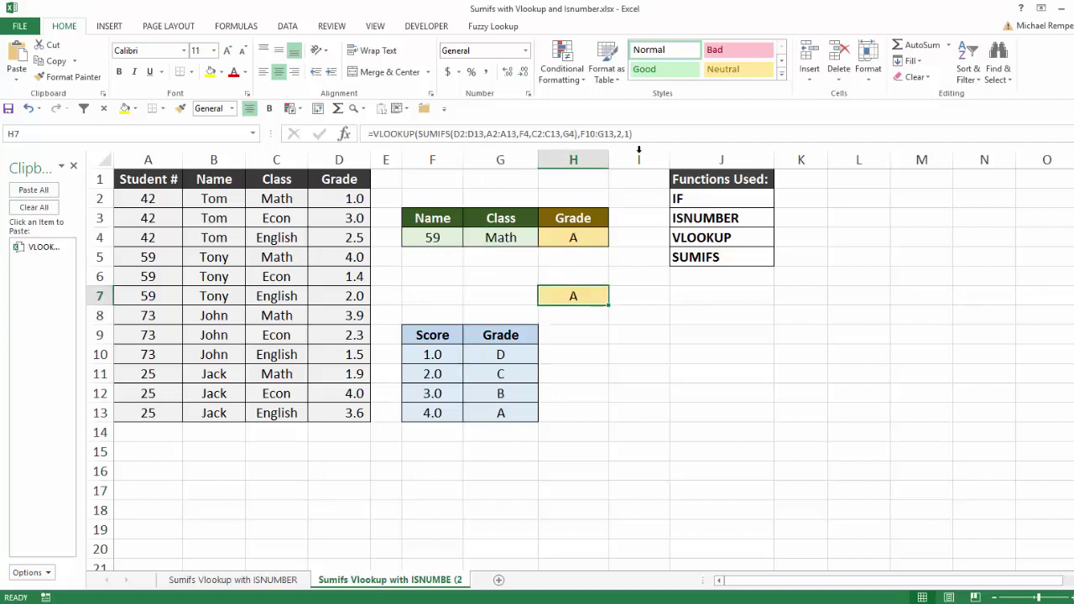
# Step: Copy H7's student-number formula text after the equals sign, then delete H7's contents
pyautogui.moveTo(644, 134); pyautogui.dragTo(374, 131)
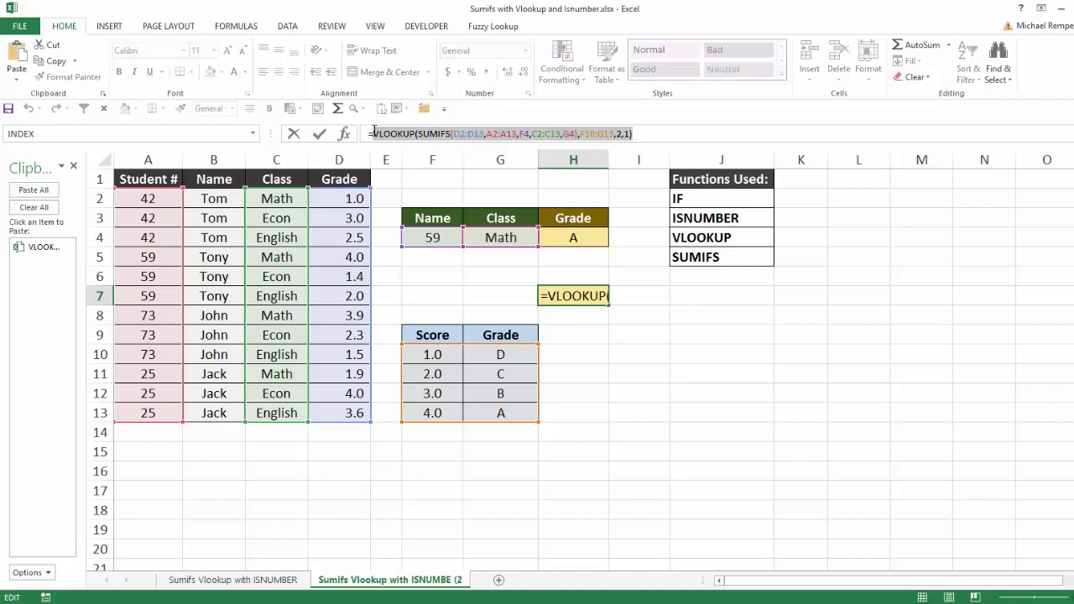
pyautogui.hotkey('ctrl', 'c')
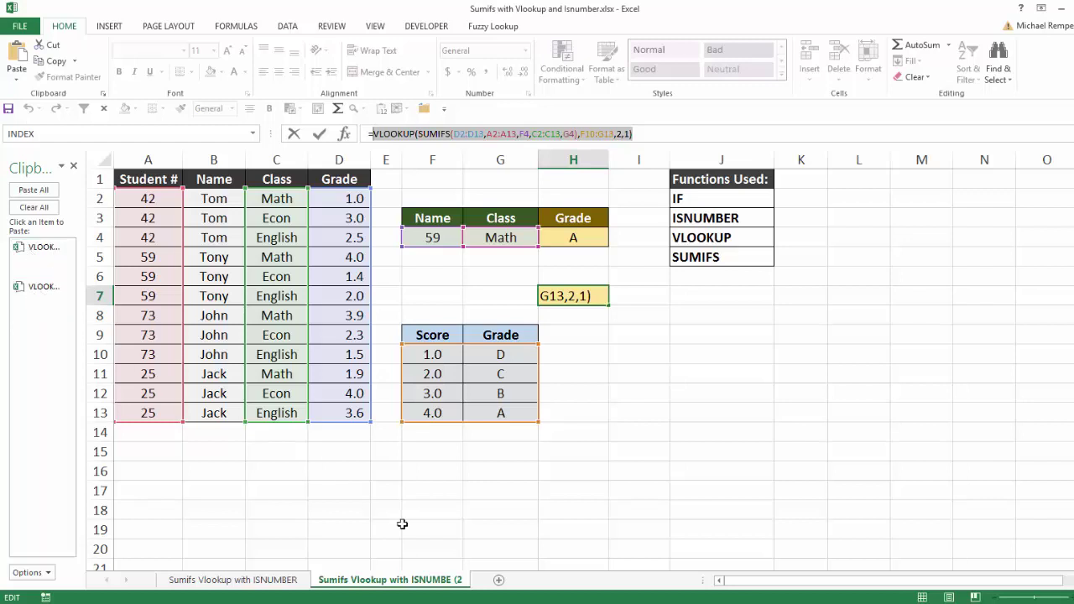
pyautogui.hotkey('ctrl', 'Return')
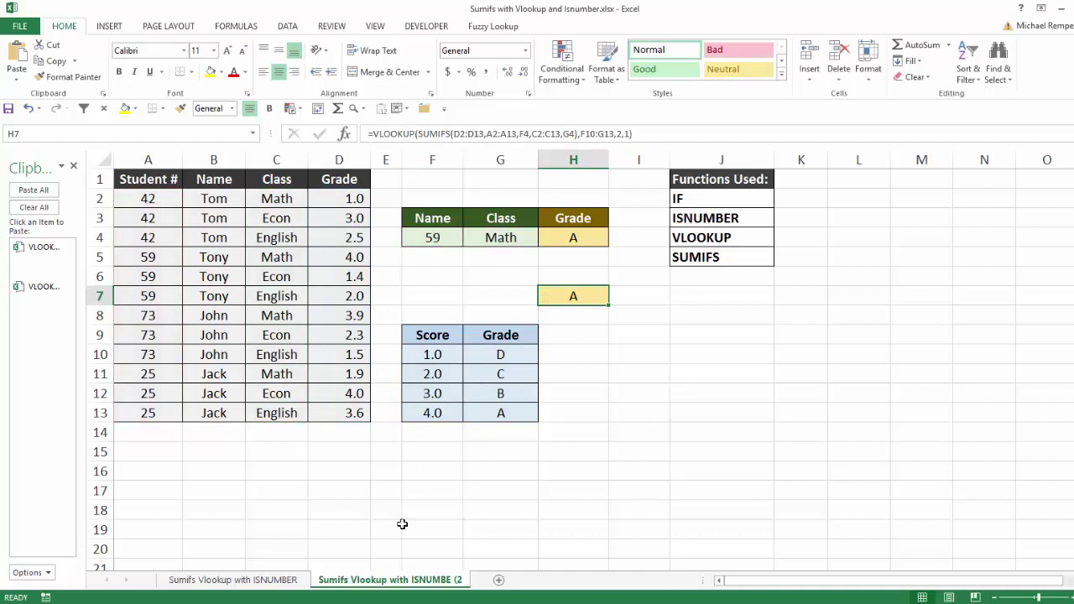
pyautogui.press('Delete')
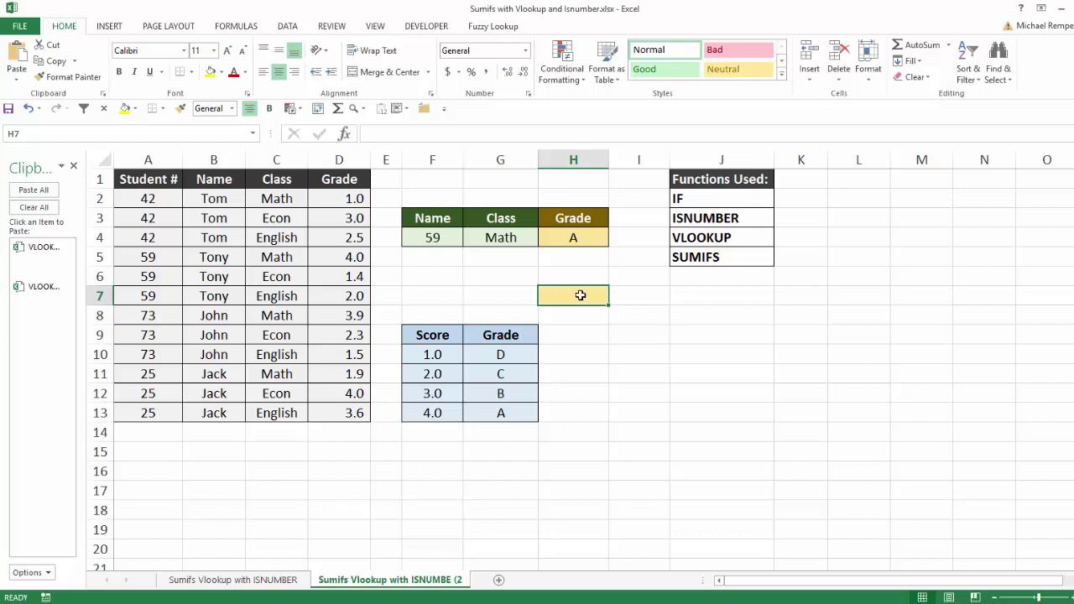
# Step: Start H7's formula as =IF(ISNUMBER(F4), using function autocomplete
pyautogui.write('=if')
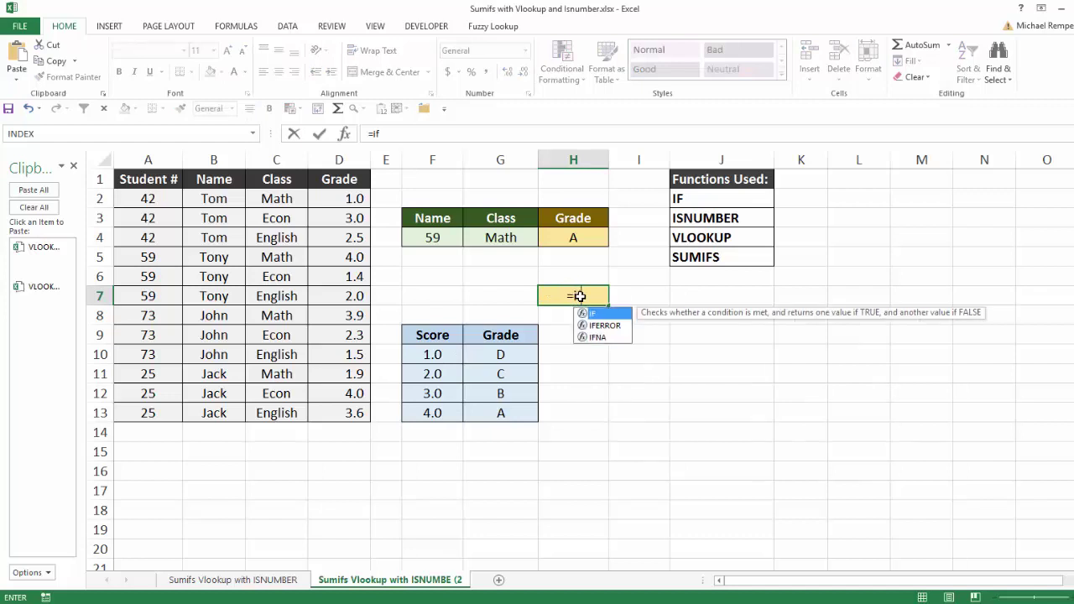
pyautogui.press('Tab')
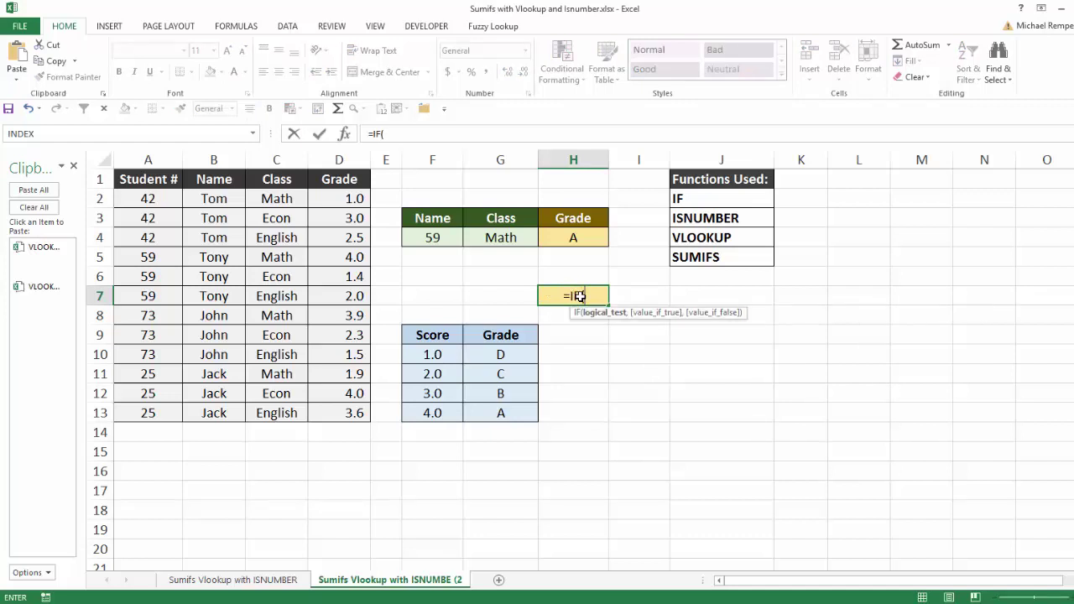
pyautogui.write('is')
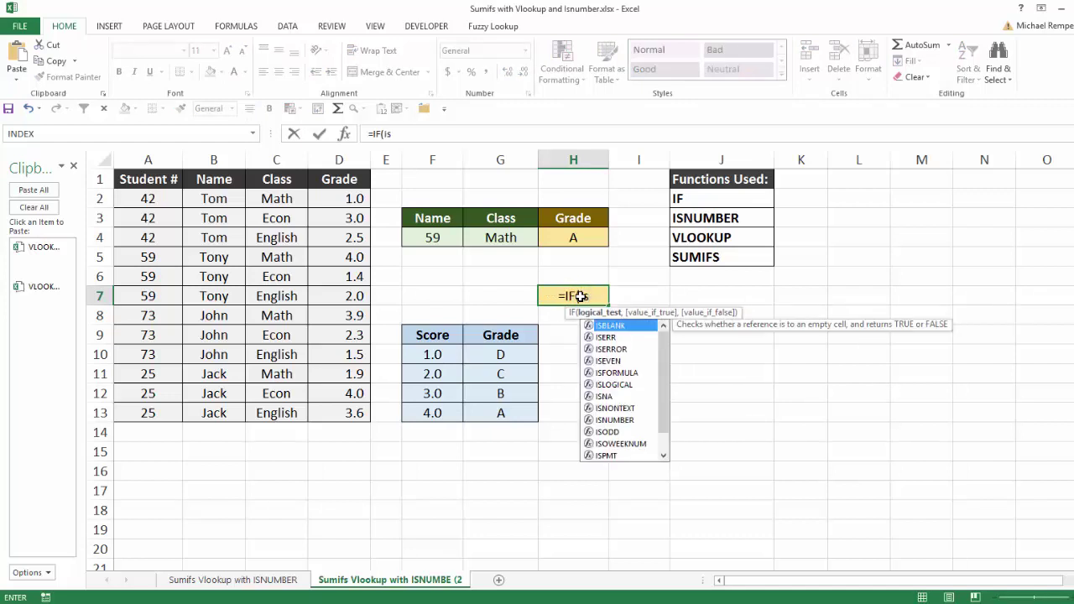
pyautogui.write('n')
pyautogui.press('Down')
pyautogui.press('Down')
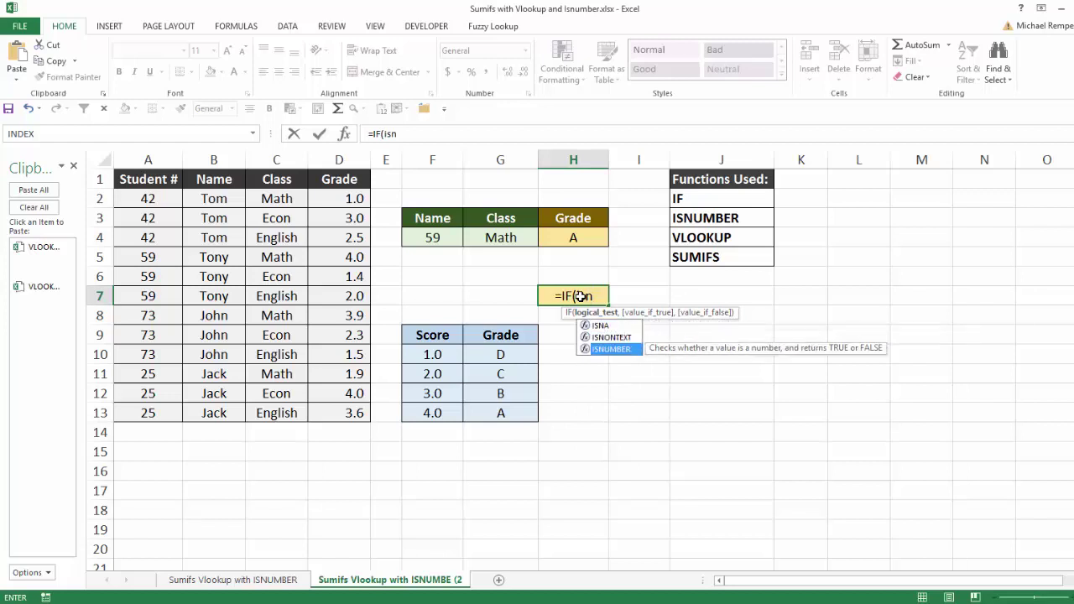
pyautogui.press('Tab')
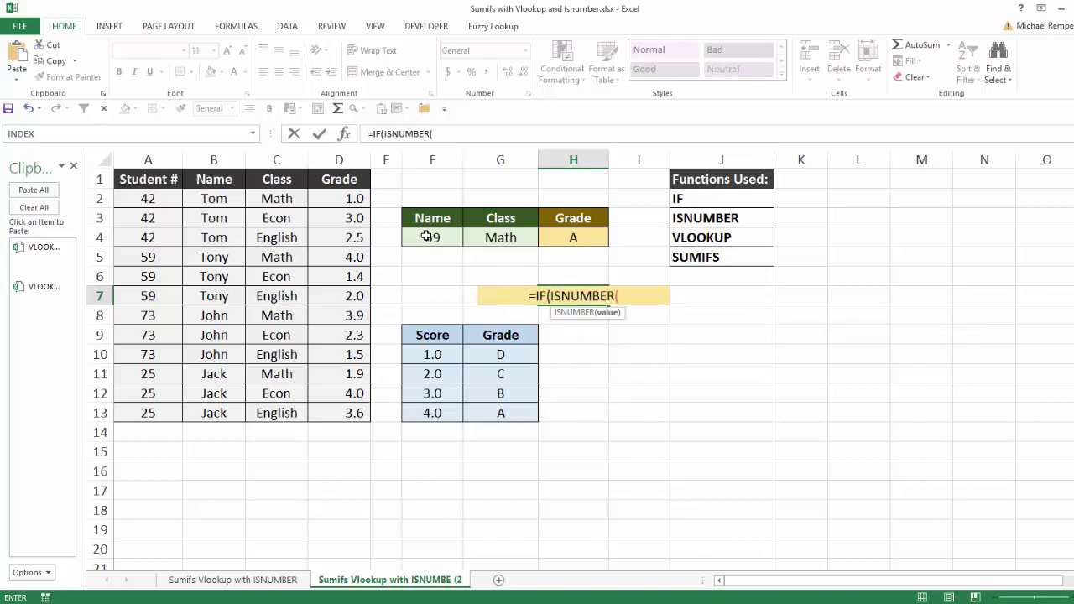
pyautogui.click(427, 237)
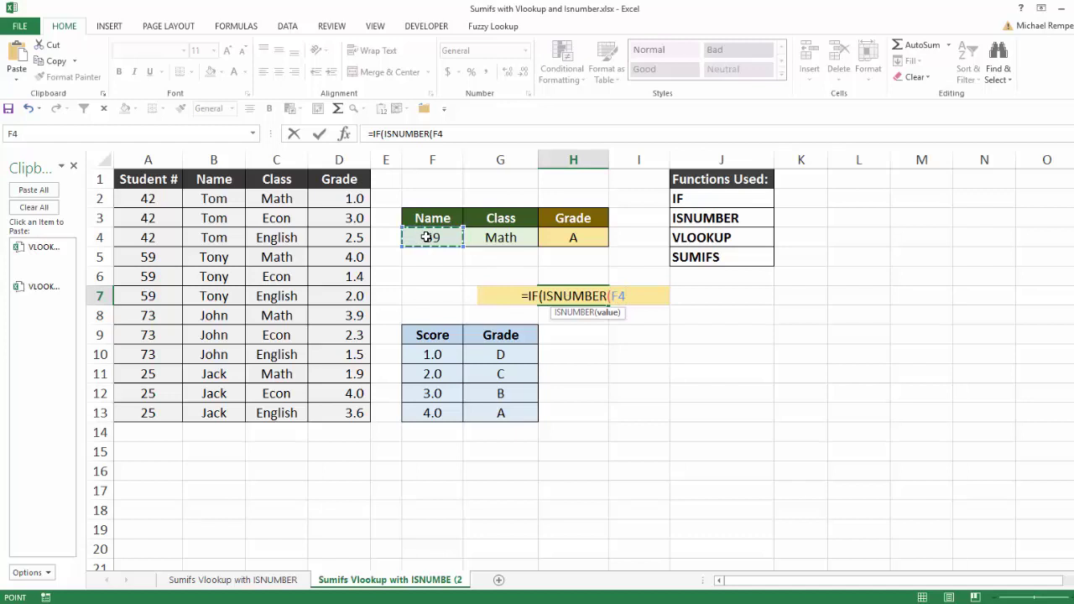
pyautogui.write('),')
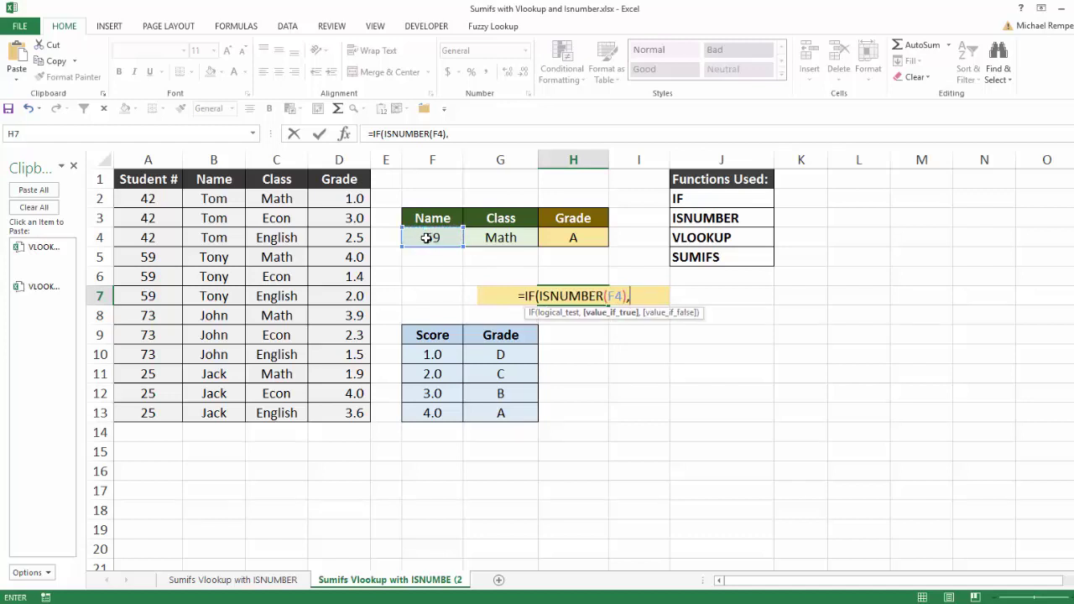
# Step: Paste the student-number and name lookups from the clipboard as the IF's true and false results
pyautogui.click(37, 253)
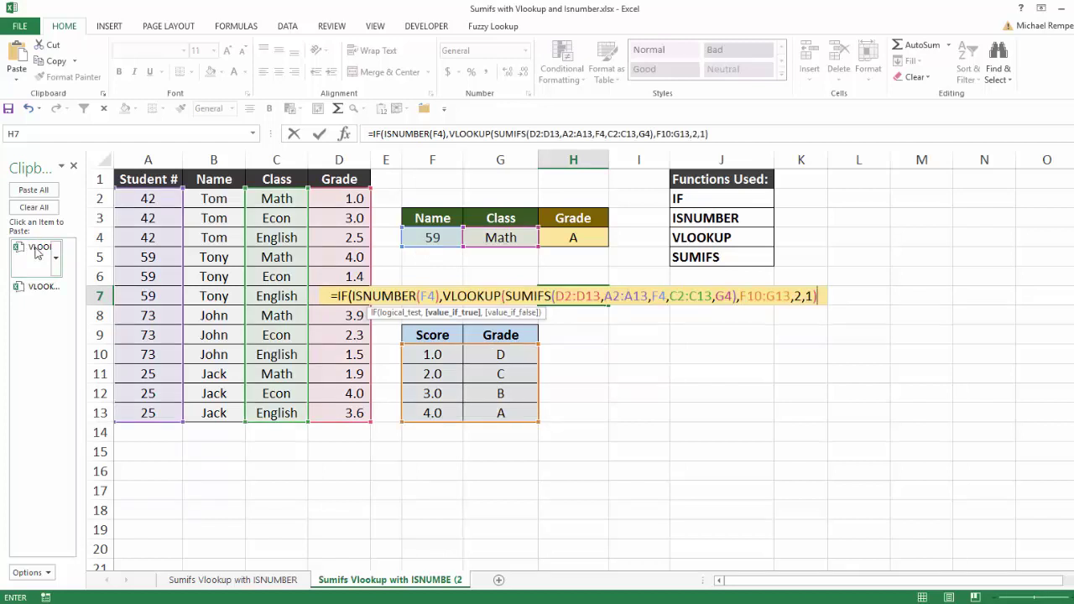
pyautogui.write(',')
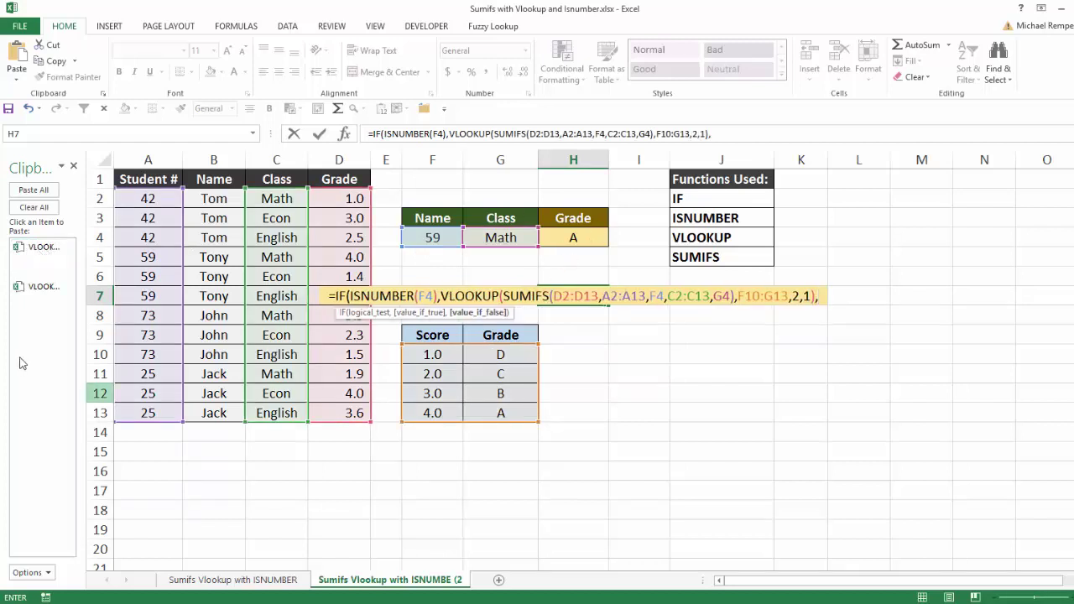
pyautogui.click(35, 288)
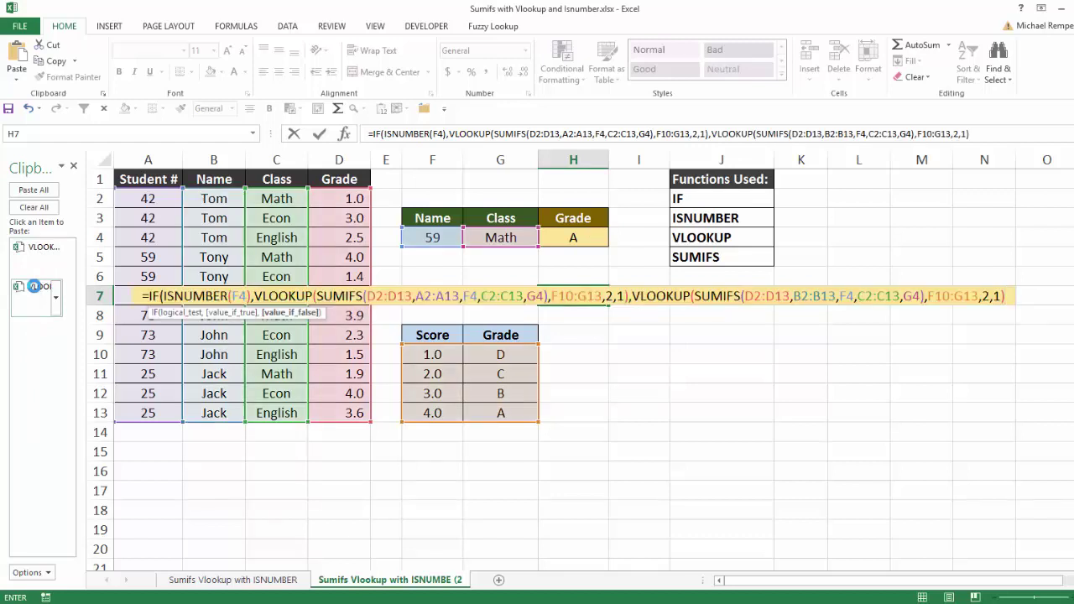
pyautogui.write(')')
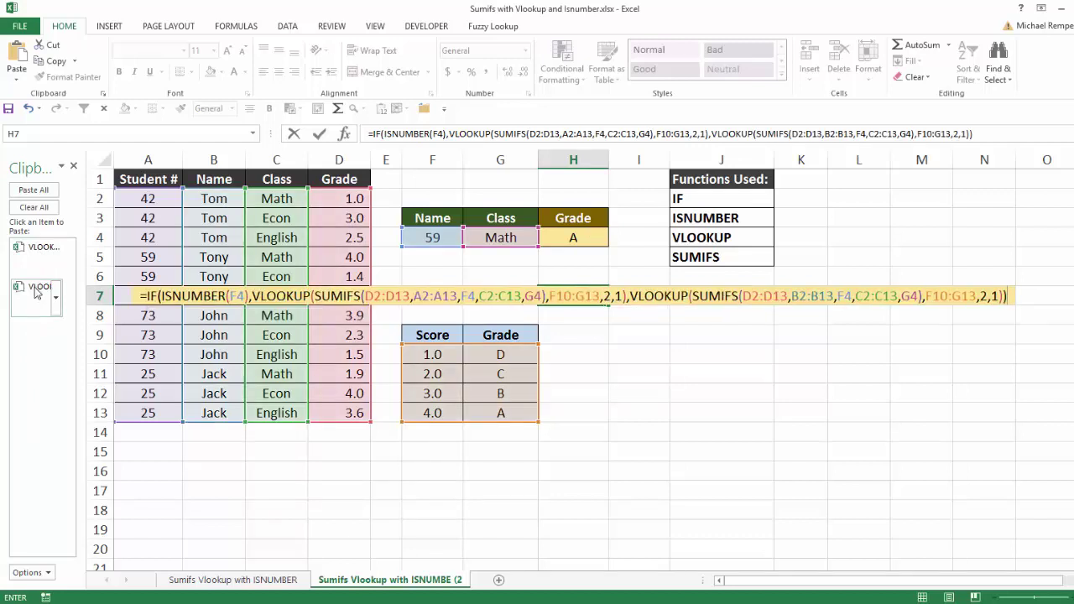
pyautogui.press('Return')
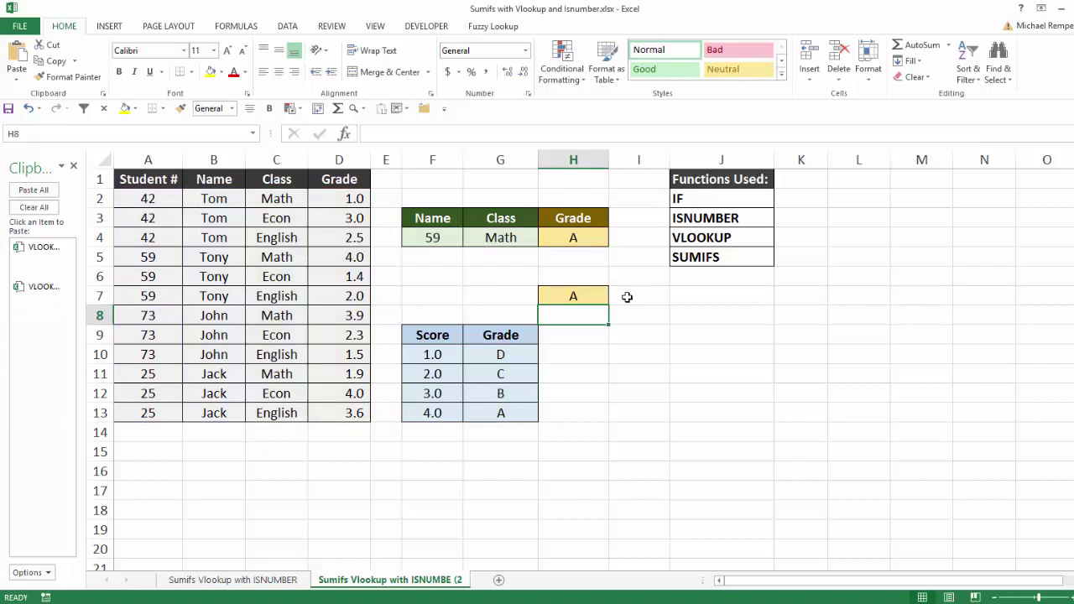
# Step: Pick Tom in F4 and compare H7's formula with H4's
pyautogui.click(574, 294)
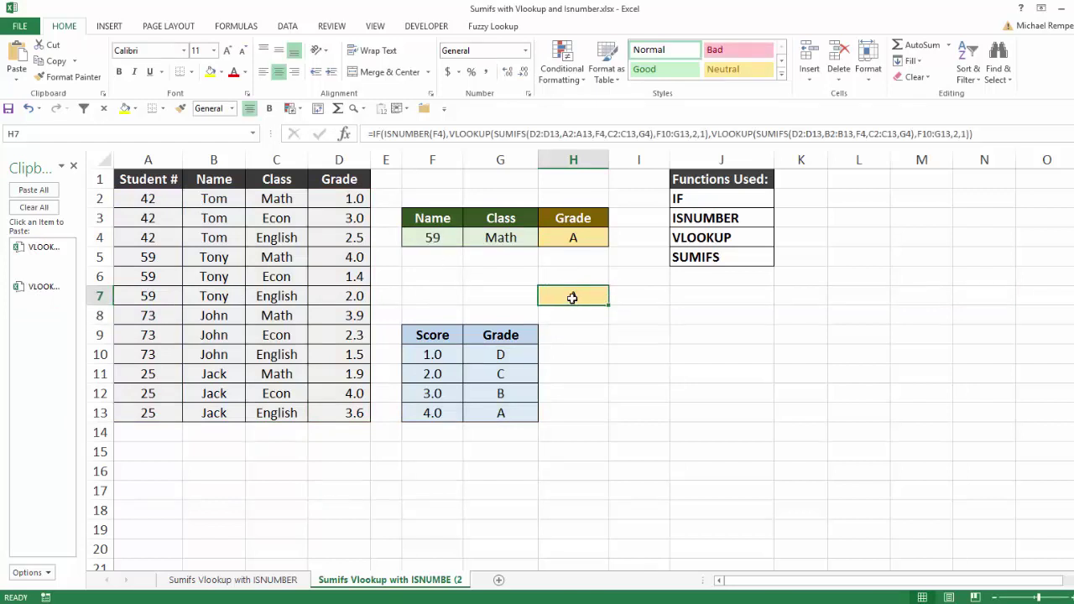
pyautogui.click(436, 241)
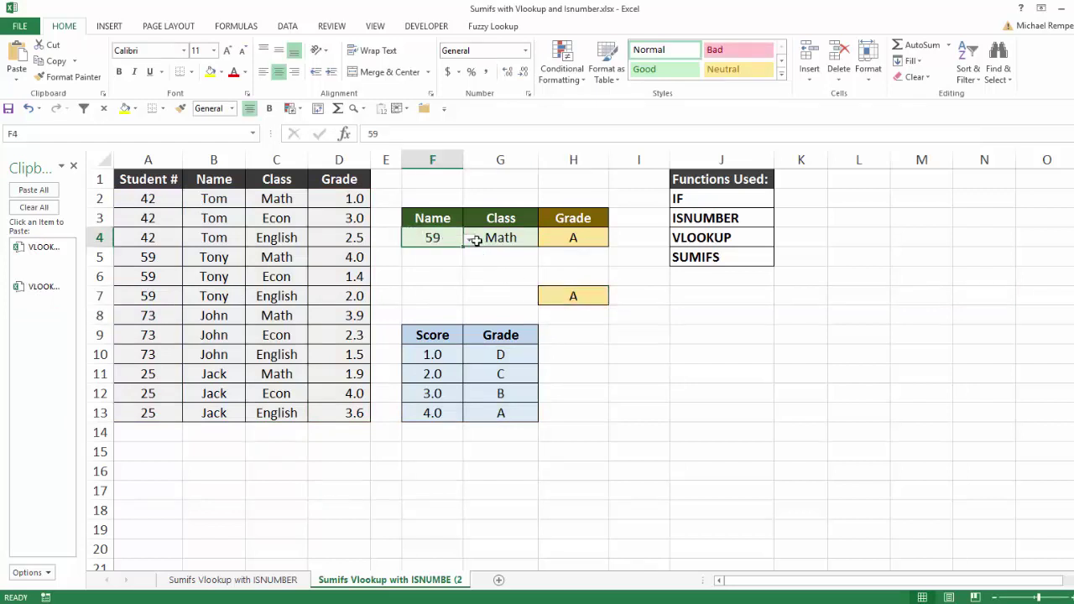
pyautogui.click(470, 241)
pyautogui.click(432, 250)
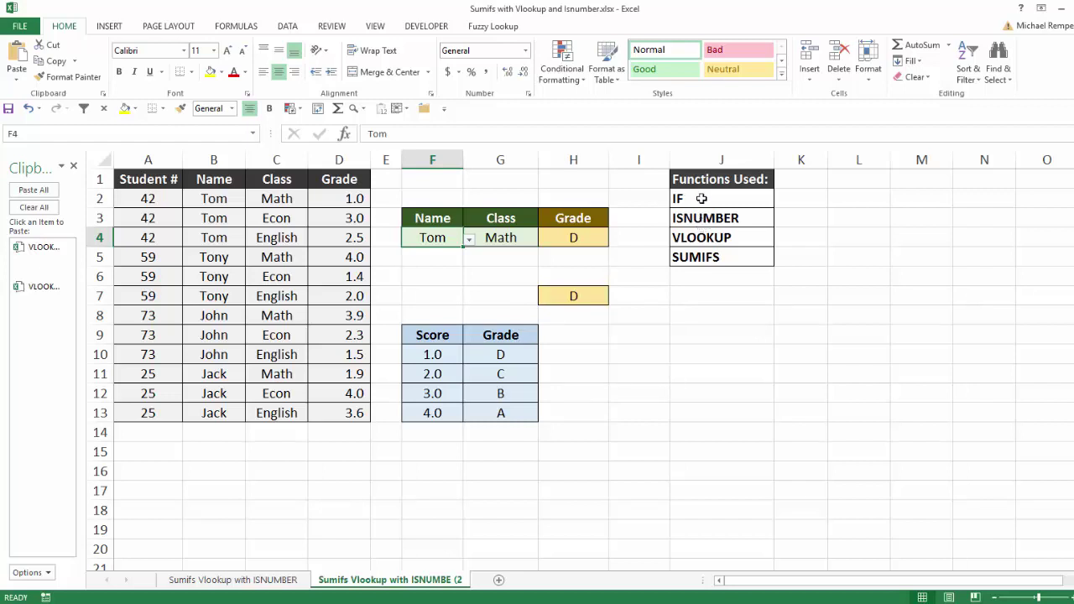
pyautogui.click(580, 235)
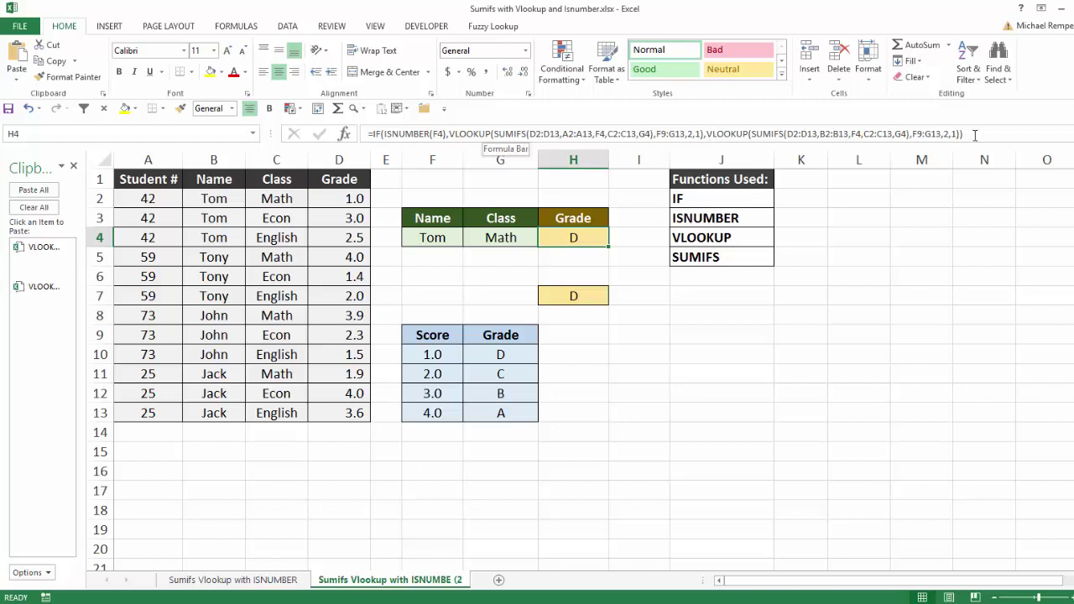
# Step: Choose student number 42 in F4 and English in G4, graded C
pyautogui.click(443, 238)
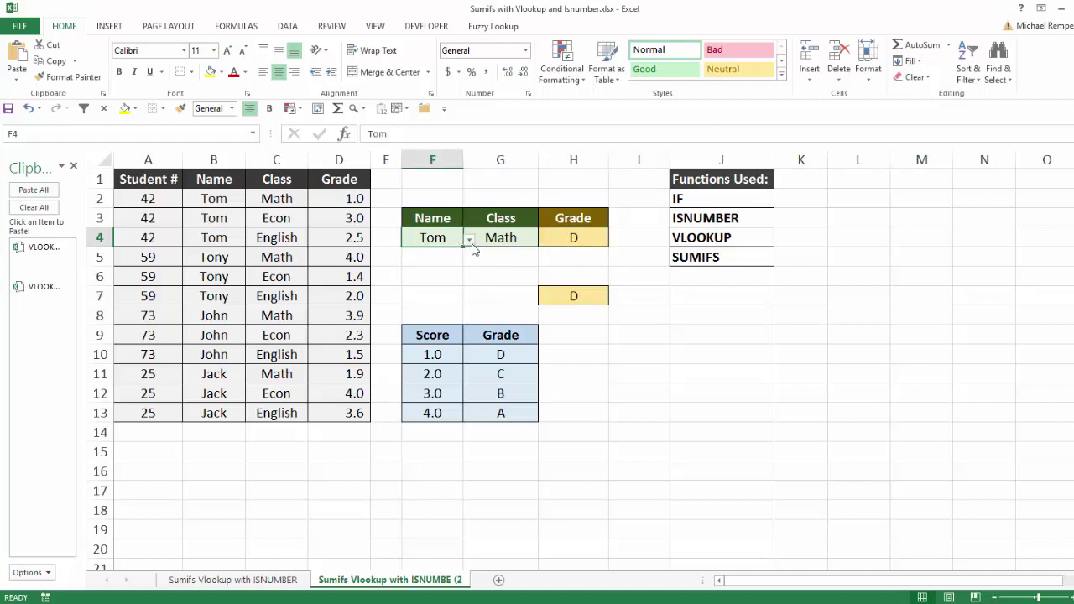
pyautogui.click(469, 239)
pyautogui.click(424, 304)
pyautogui.click(484, 242)
pyautogui.click(544, 240)
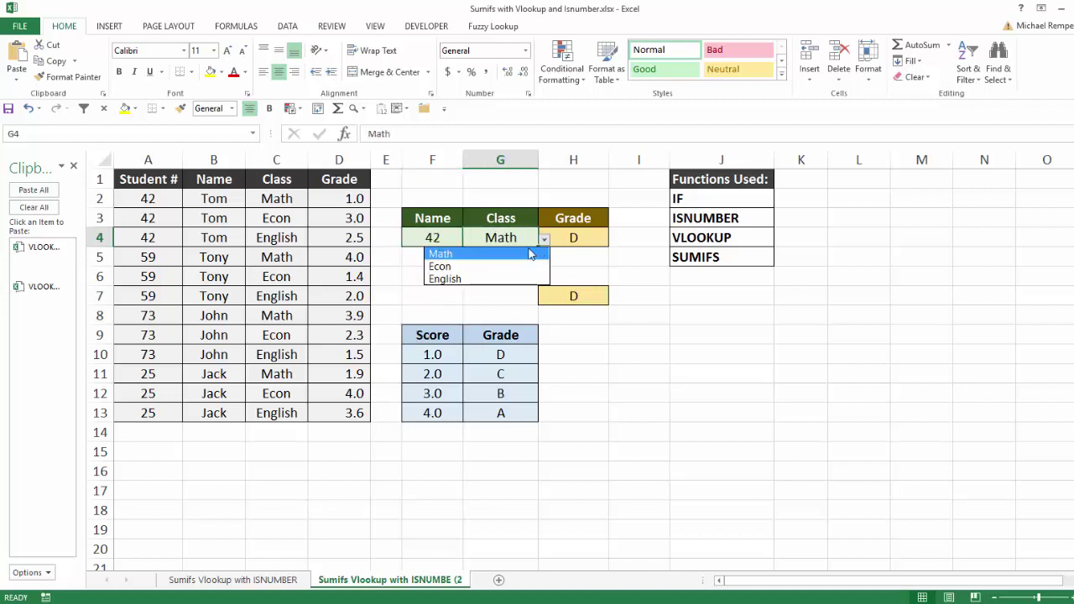
pyautogui.click(466, 280)
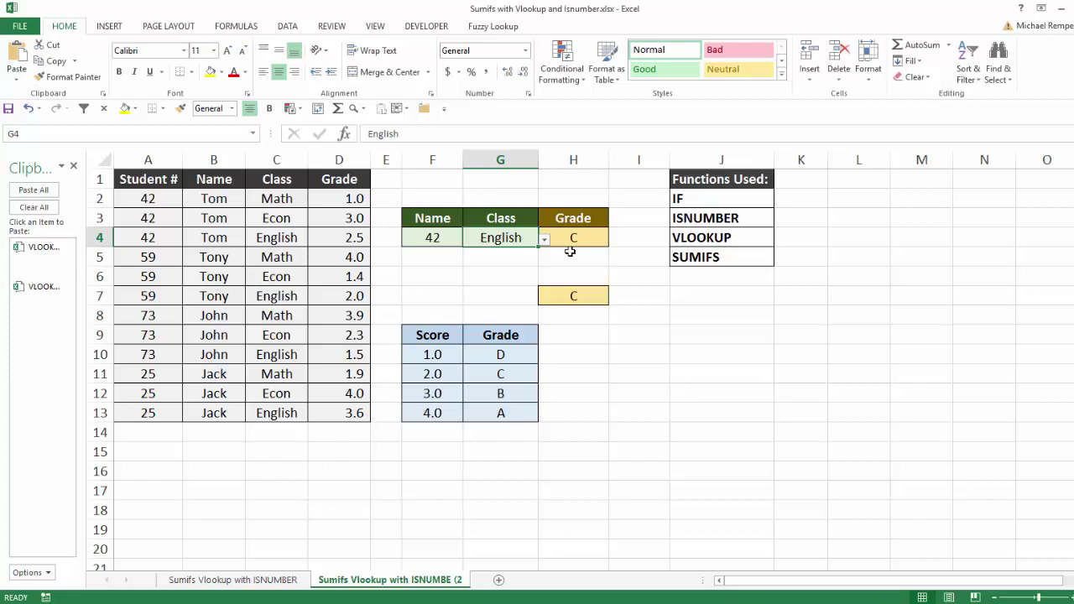